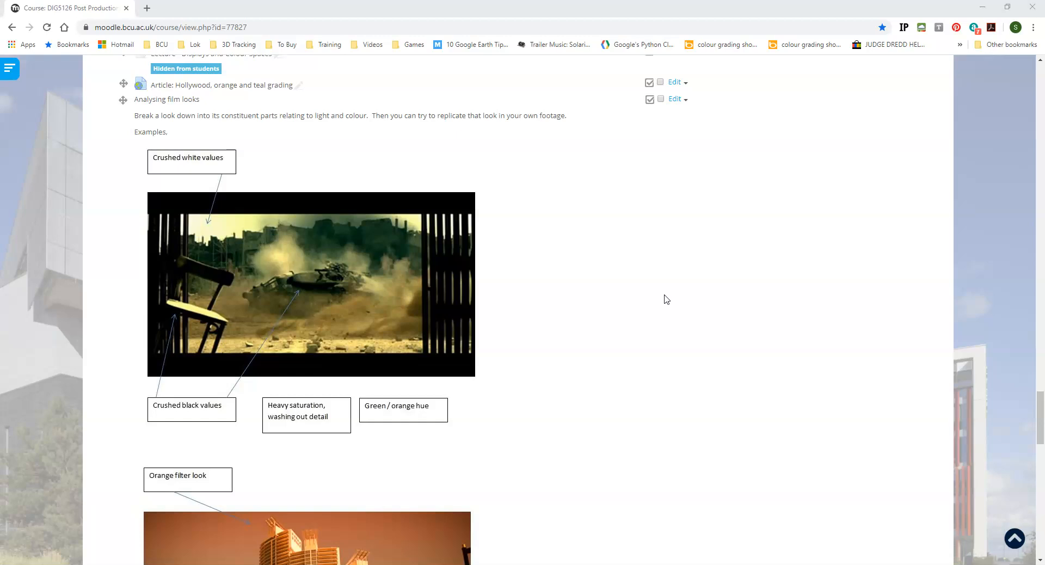
Step: Switch to DaVinci Resolve, place the A004_C186_011278_001.R3D clip at the start of Timeline 1's Video 1 track, and move the playhead to its end
scroll(670, 321, down, 4)
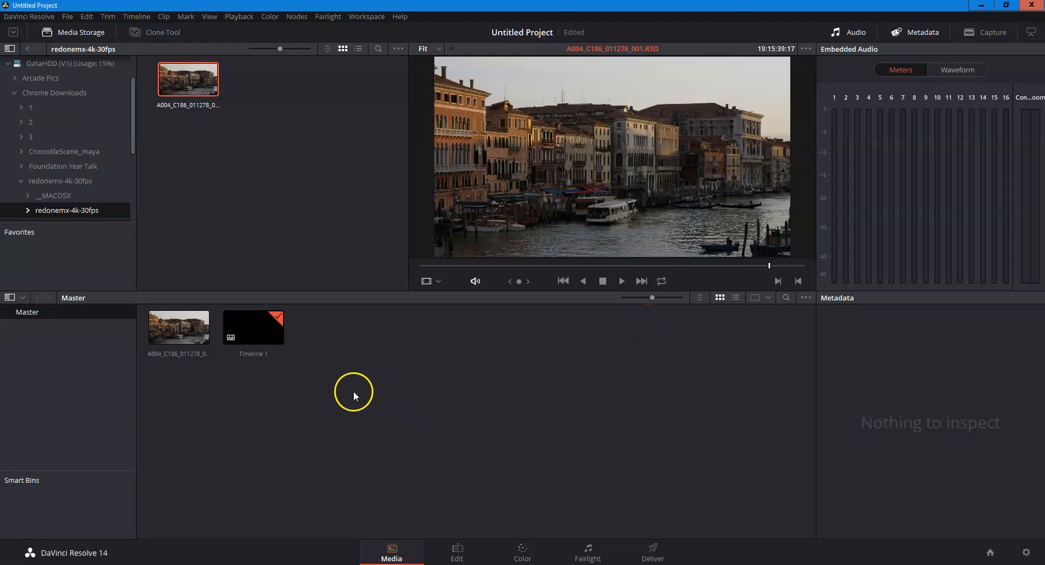
click(460, 552)
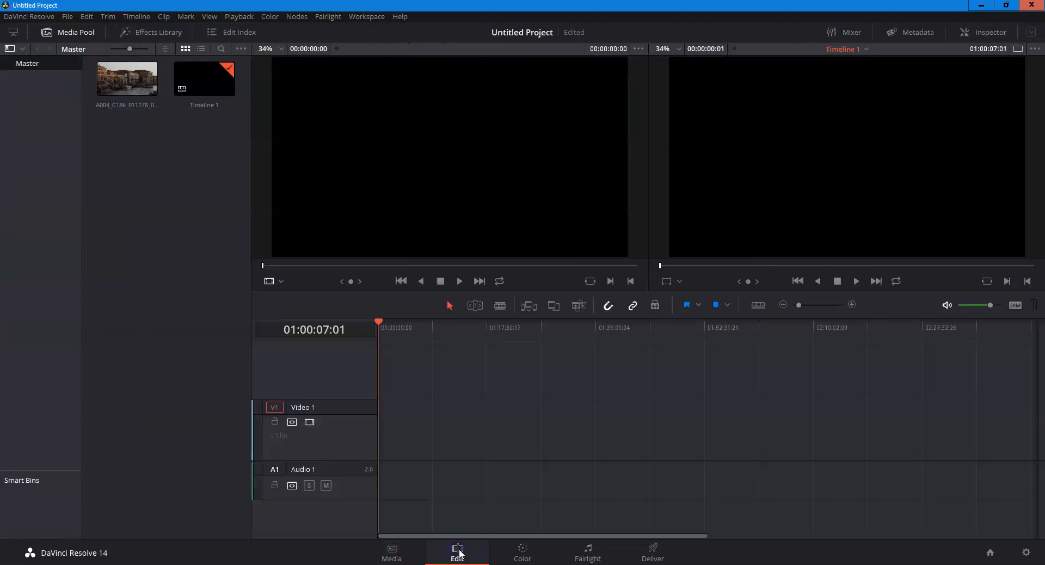
drag(116, 89, 378, 478)
drag(382, 320, 380, 322)
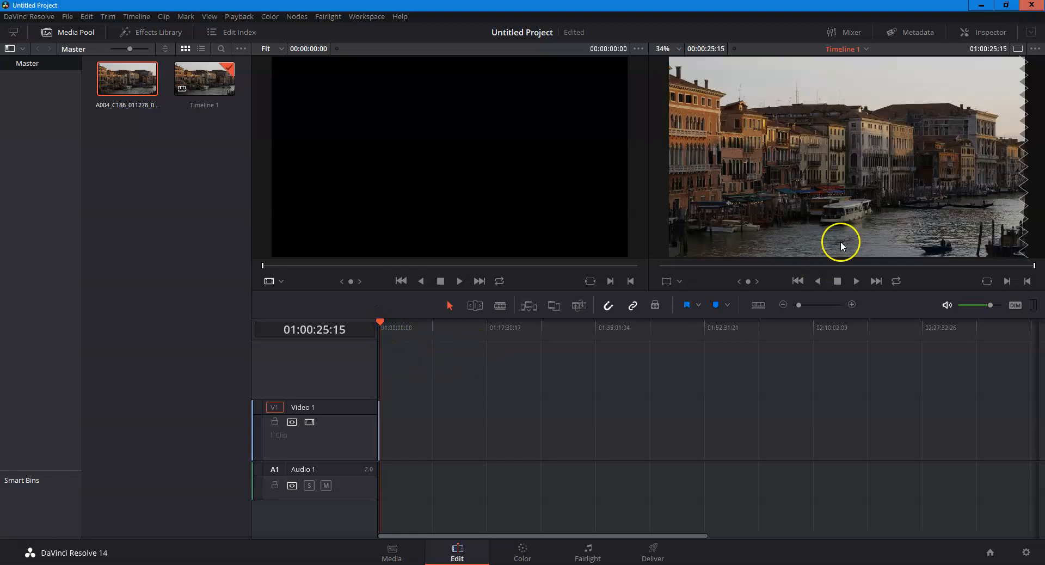
Step: In the Color page's primaries wheels, raise the first node's overall Gain to 1.17
click(511, 559)
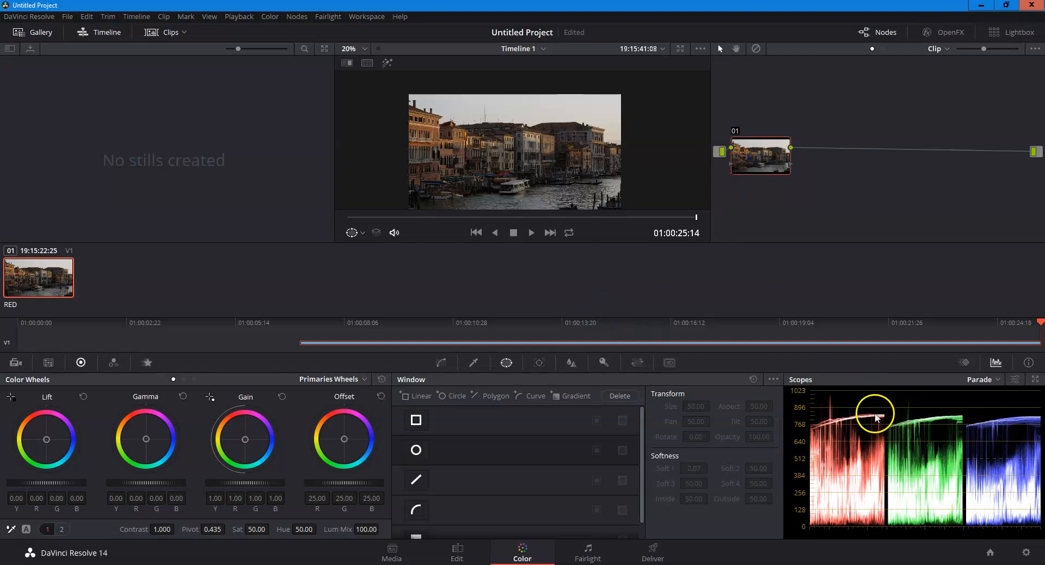
drag(250, 483, 226, 488)
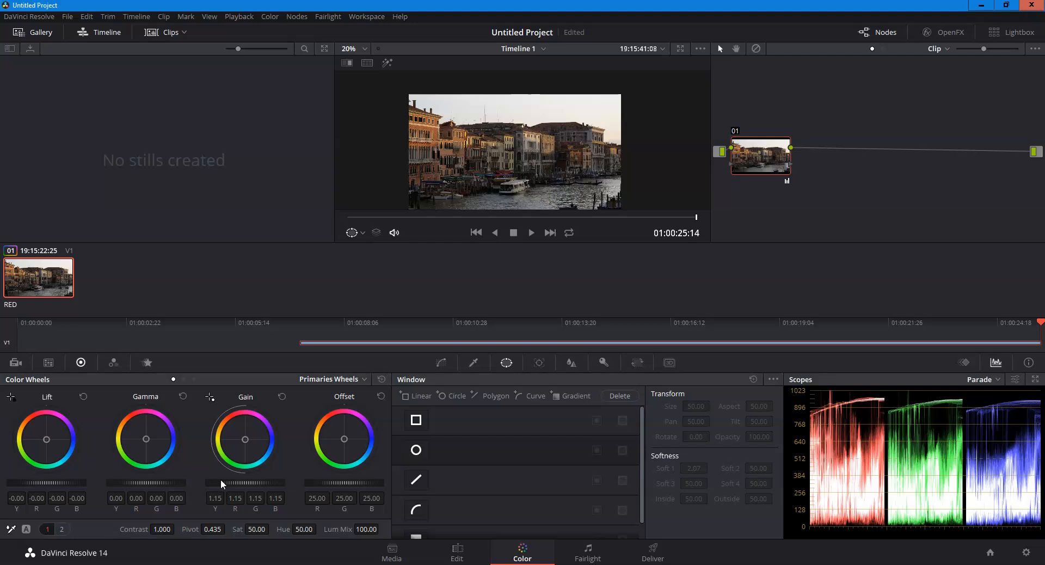
drag(223, 484, 258, 483)
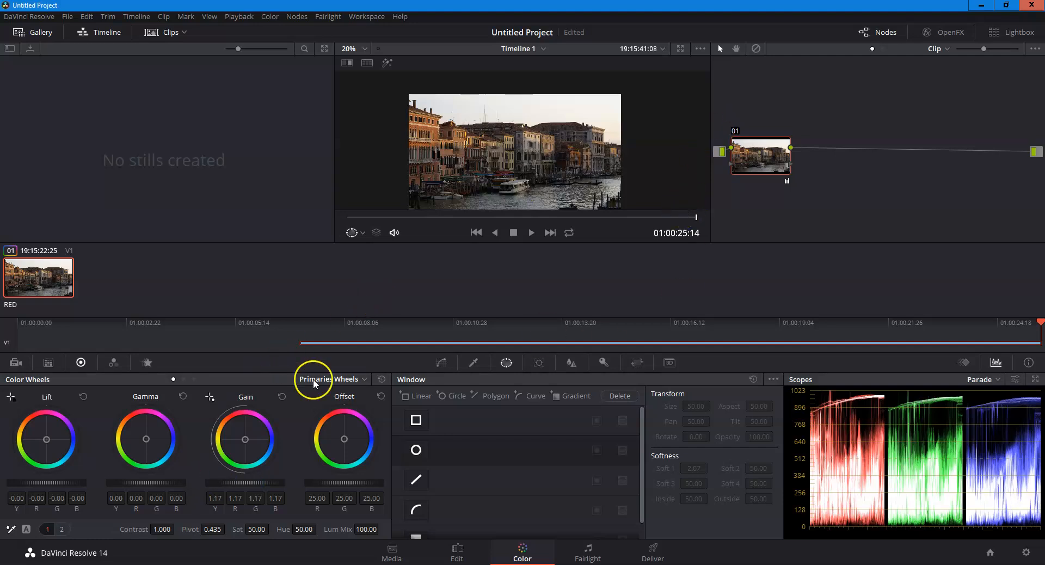
mouse_move(260, 483)
mouse_down()
mouse_move(220, 483)
mouse_move(244, 481)
mouse_up()
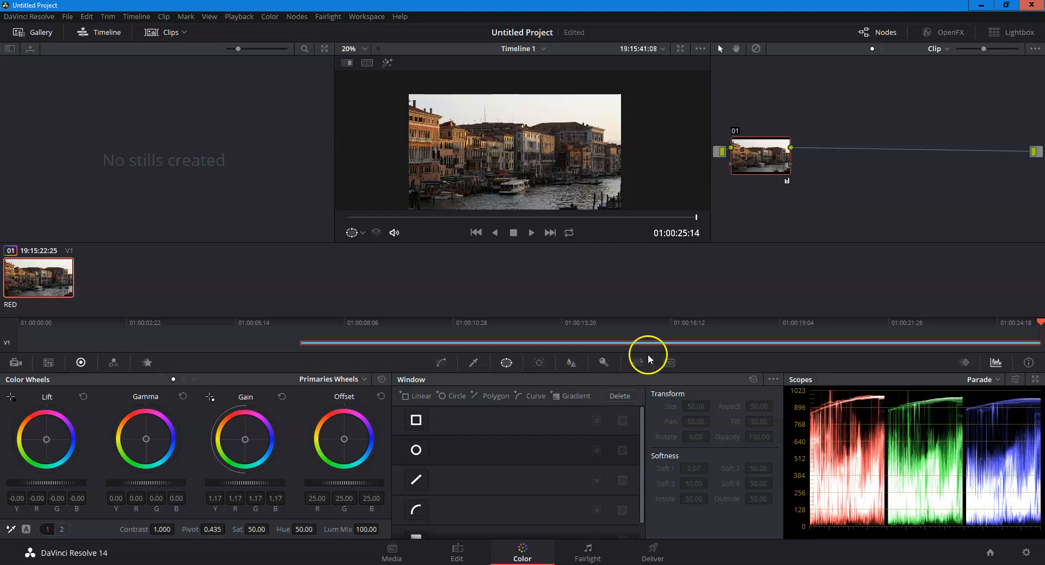
Step: Add a serial node after the first node
right_click(764, 165)
mouse_move(805, 194)
click(886, 198)
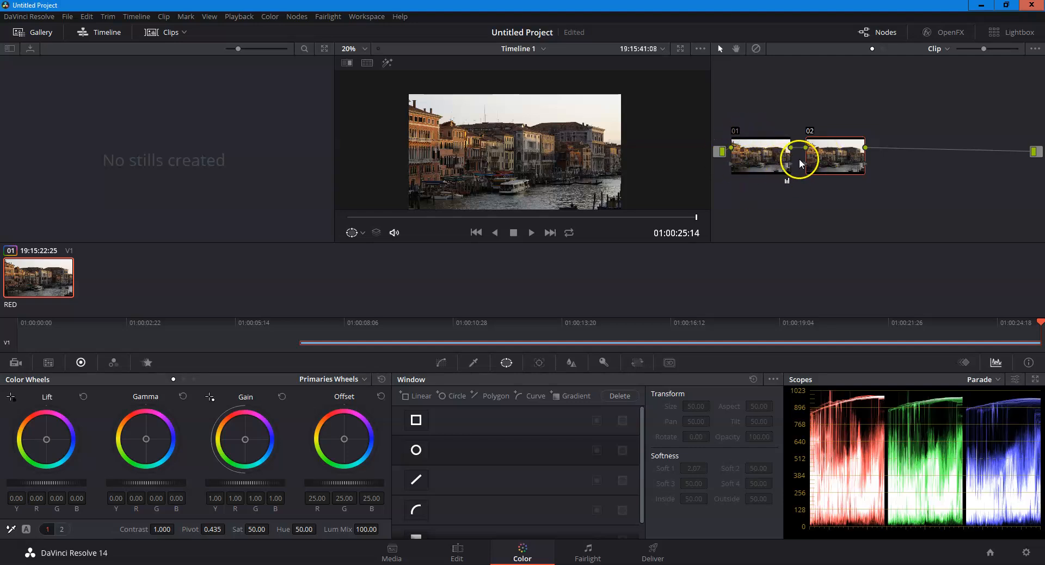
Step: Label the first node "Tonal Range"
right_click(750, 134)
click(750, 134)
right_click(751, 146)
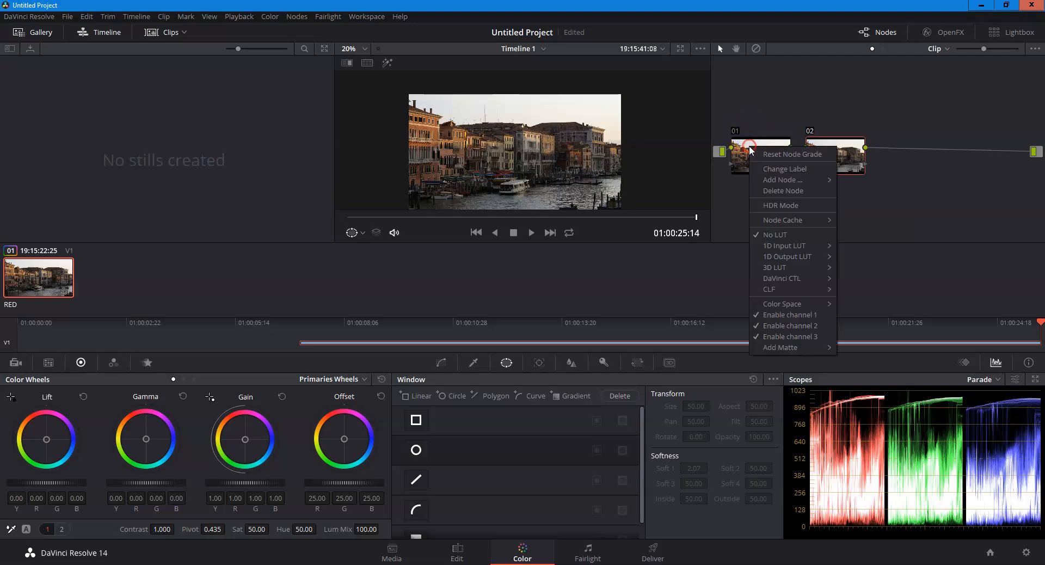
click(811, 173)
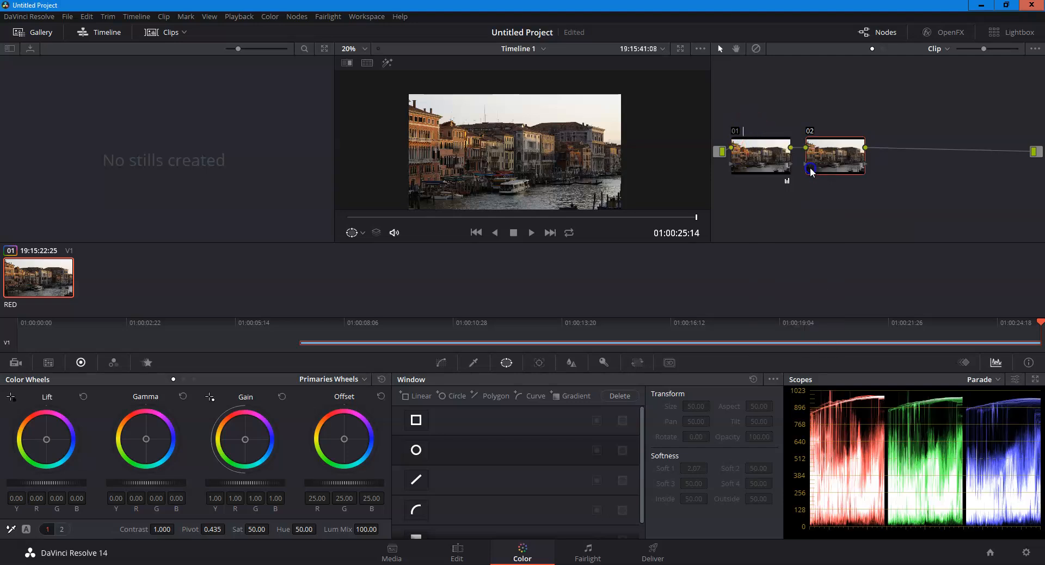
text(Tonal Range)
click(840, 164)
click(816, 137)
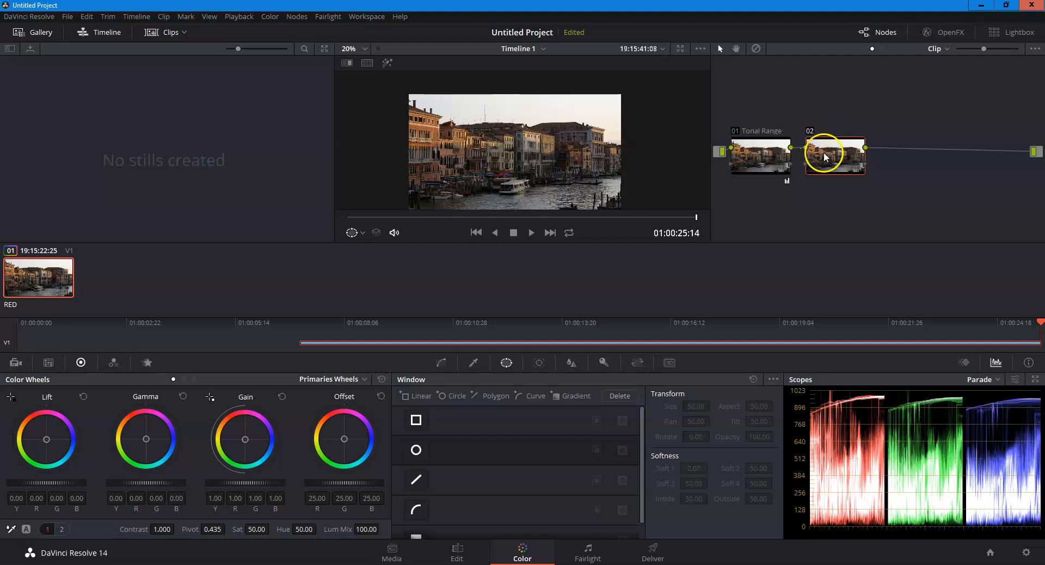
Step: Label the second node "Crshed Values"
right_click(824, 154)
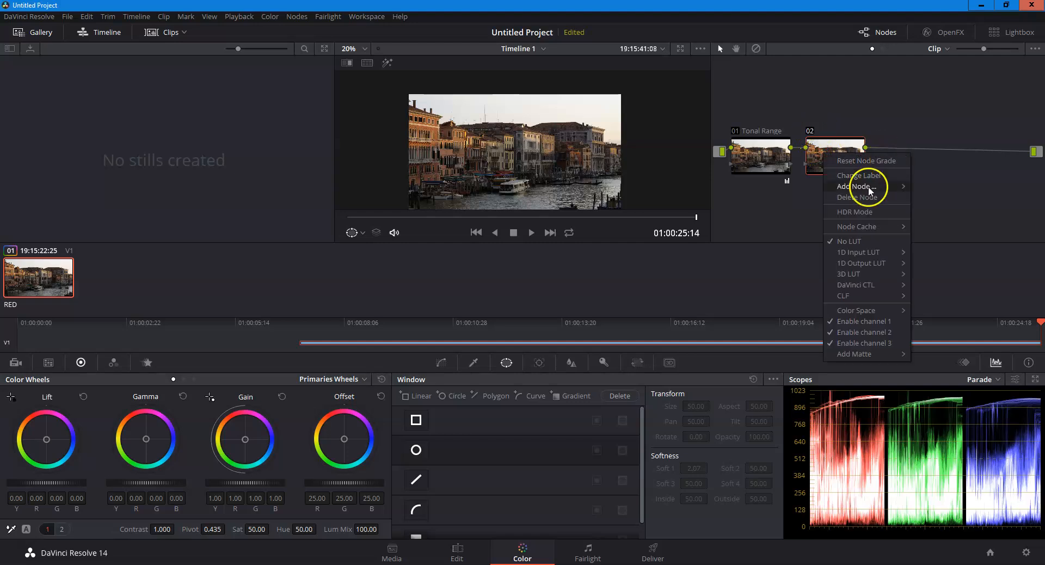
click(891, 177)
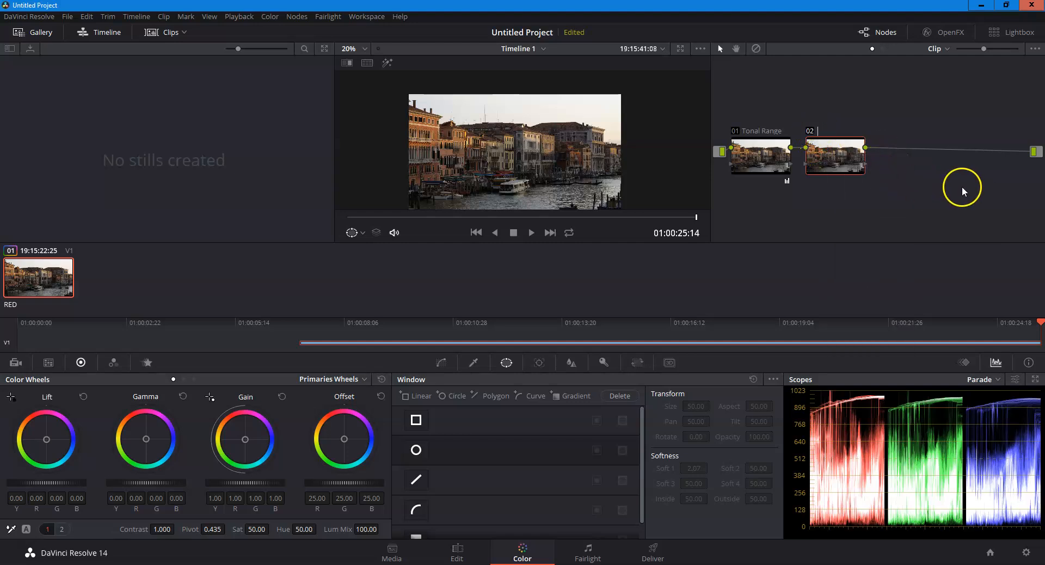
text(Crshed Values)
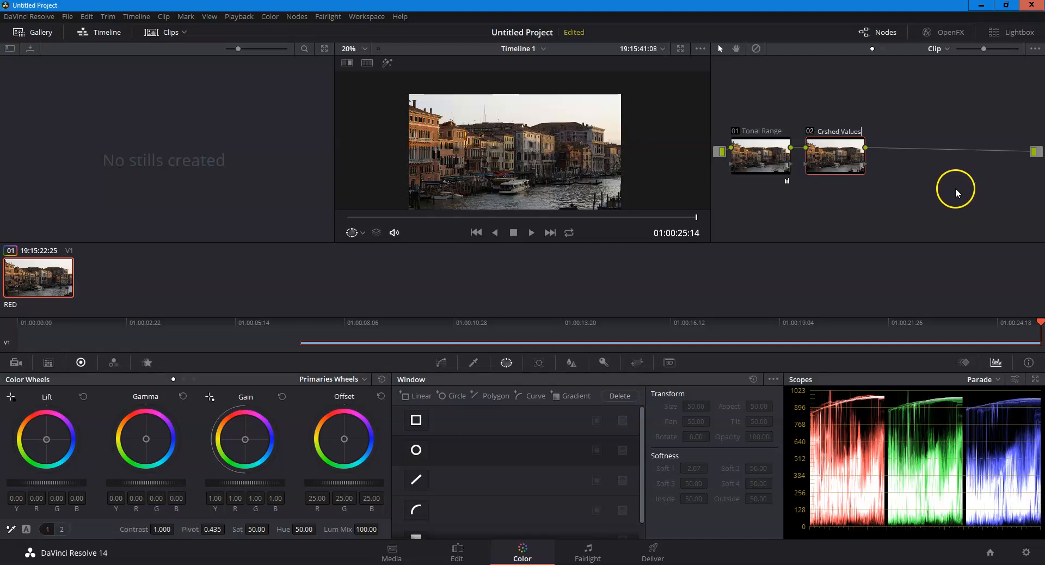
key(Return)
click(832, 131)
right_click(827, 142)
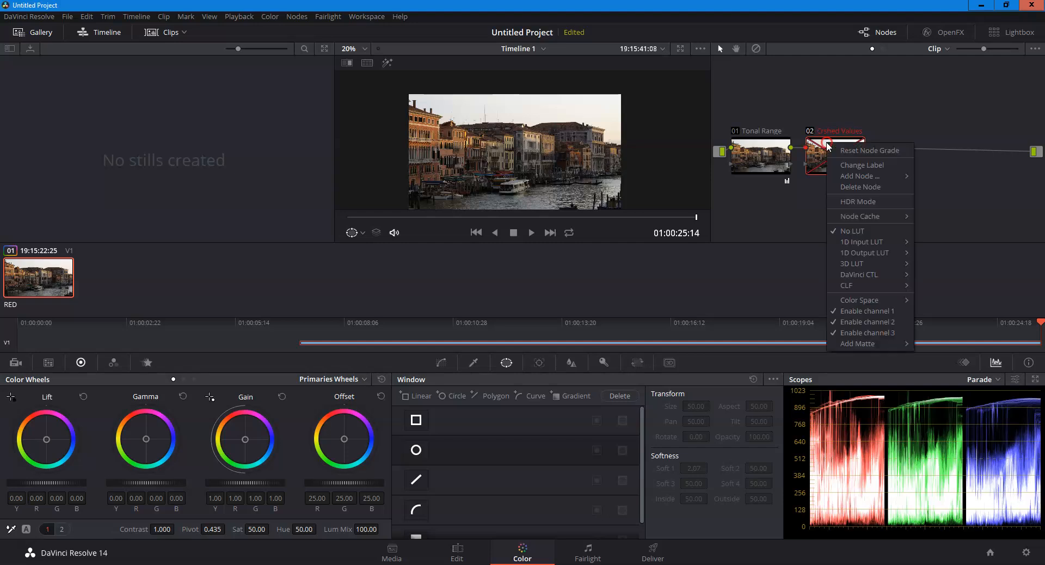
click(825, 132)
right_click(831, 132)
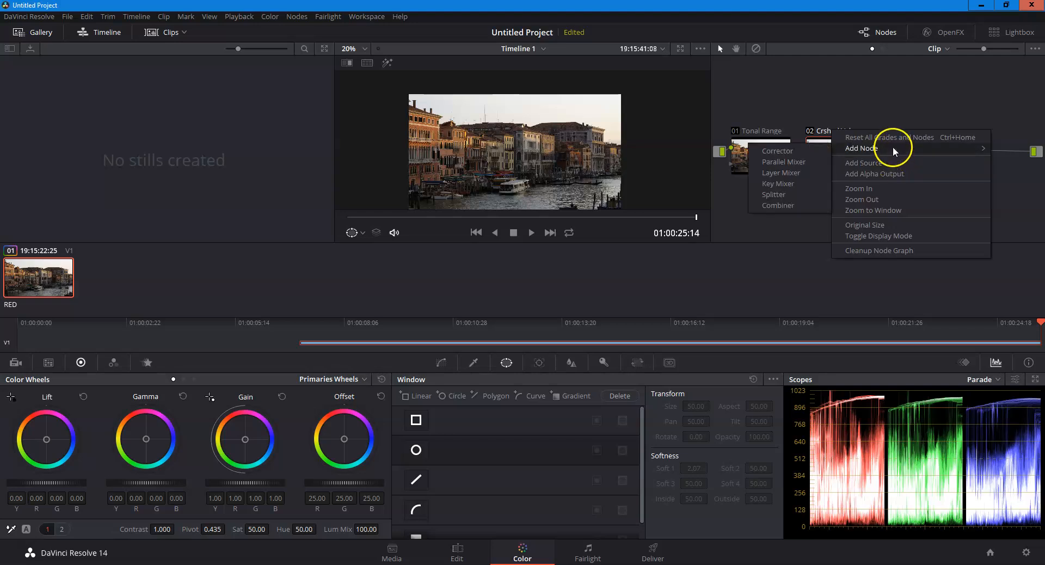
click(777, 216)
right_click(823, 140)
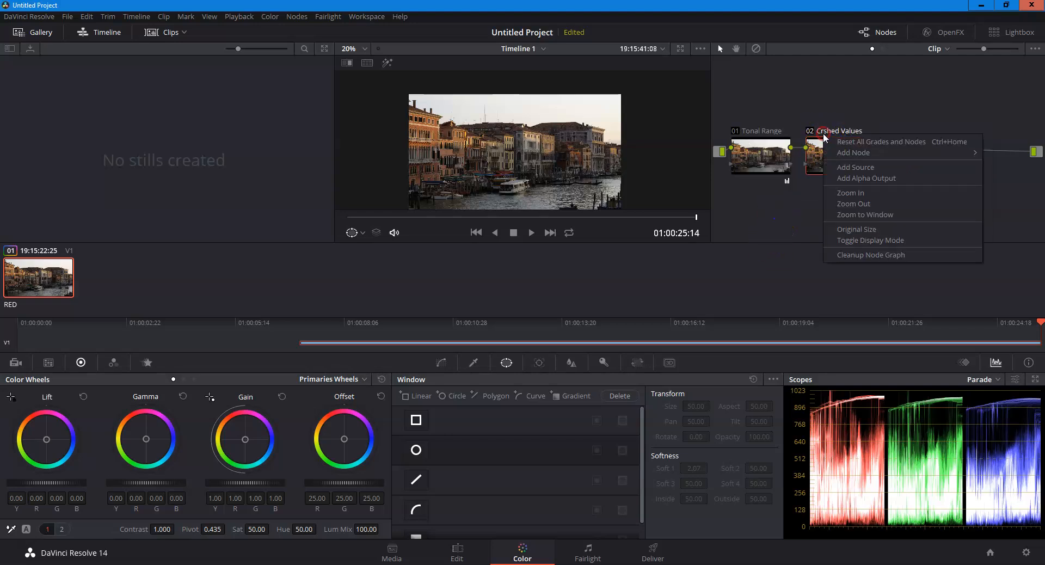
click(821, 143)
Step: Correct the second node's label to "Crushed Values" and move the node slightly closer to the Tonal Range node
right_click(820, 152)
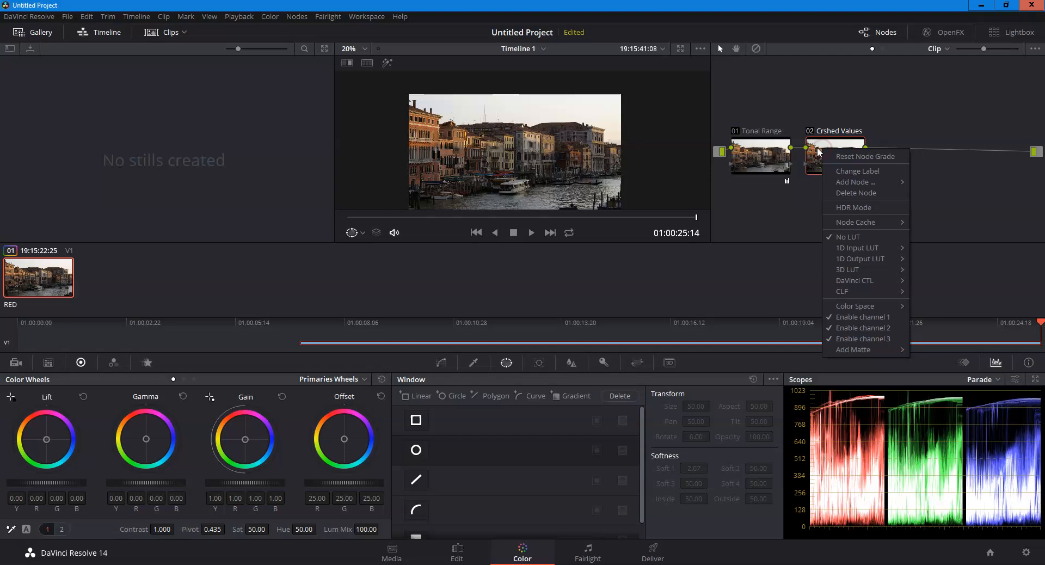
click(858, 171)
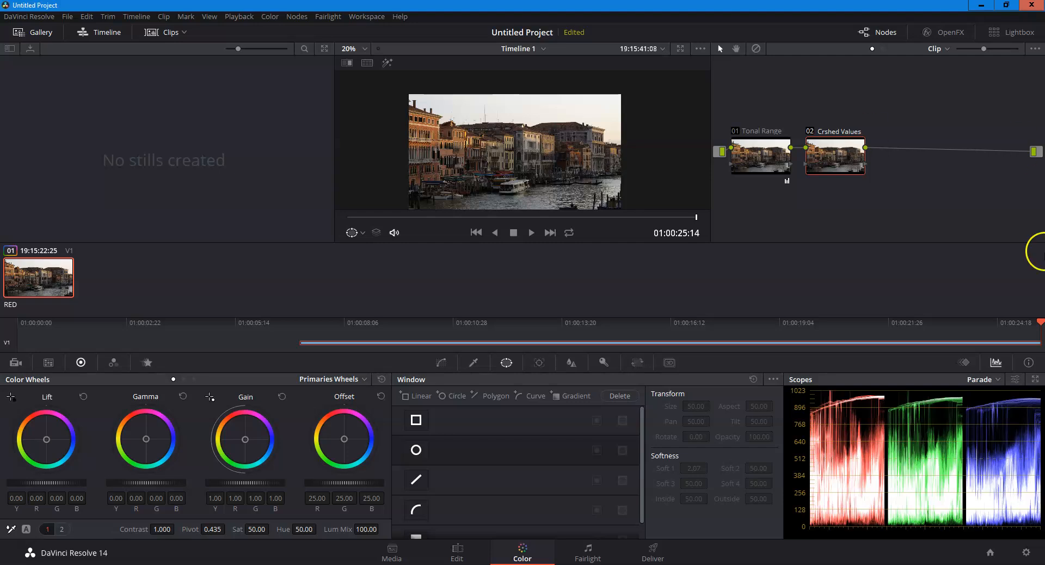
key(Return)
click(852, 132)
double_click(852, 131)
click(872, 144)
key(BackSpace)
key(Return)
click(824, 202)
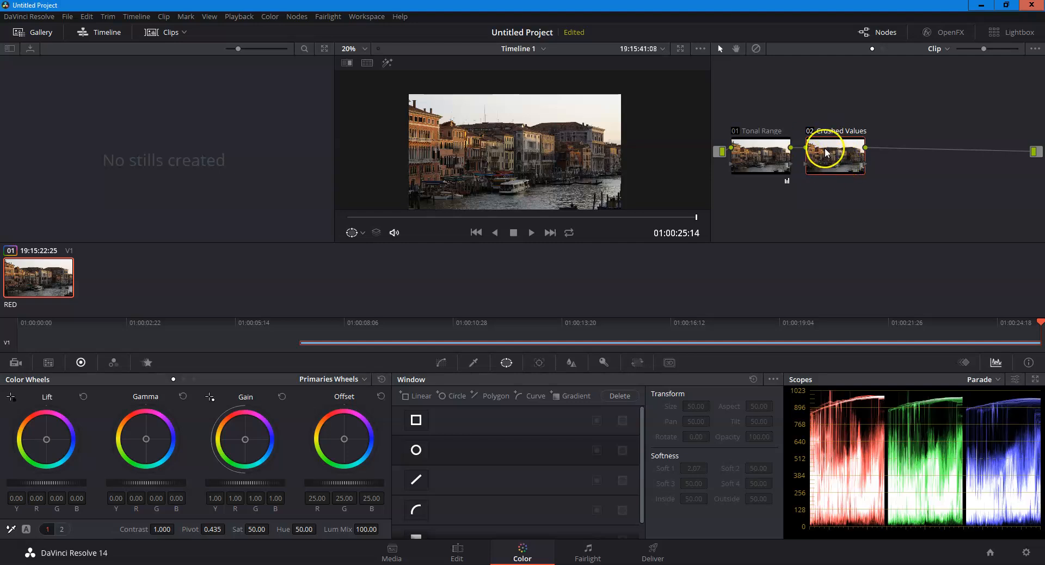
drag(835, 166, 824, 165)
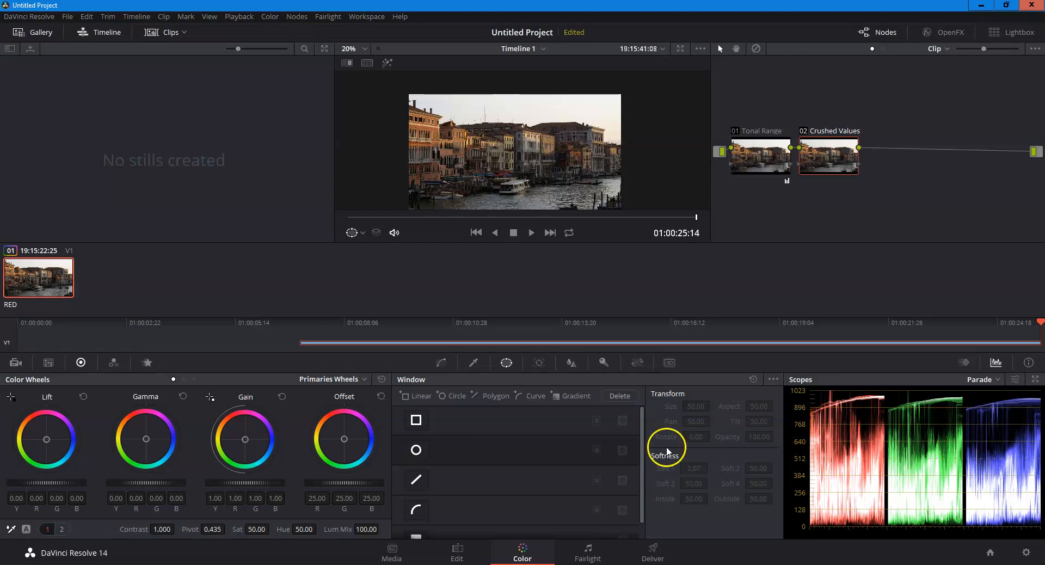
Step: Try several overall Gain levels on the Crushed Values node to clip the whites, ending at 1.45
drag(240, 485, 271, 487)
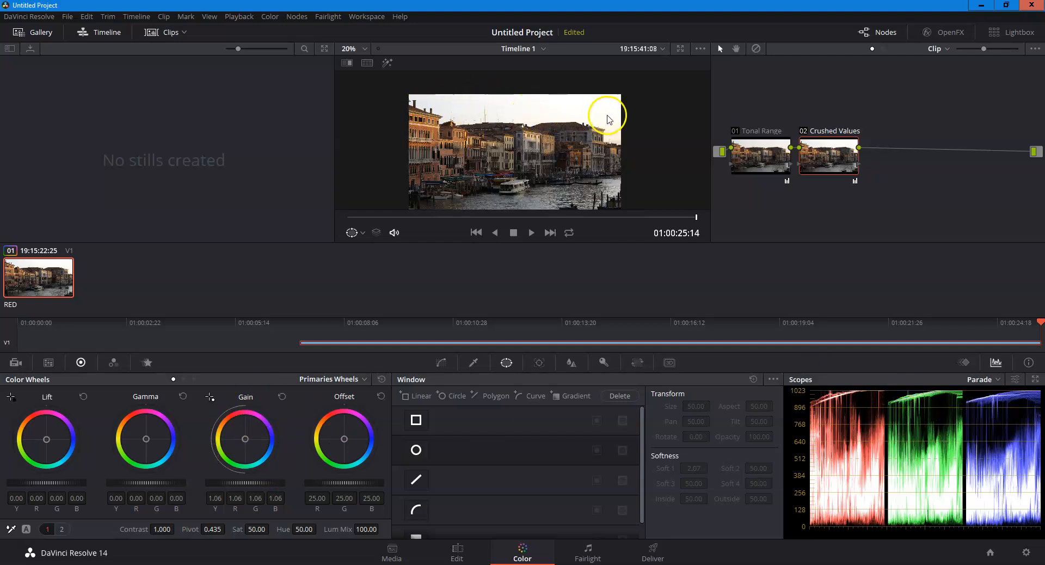
drag(256, 483, 237, 481)
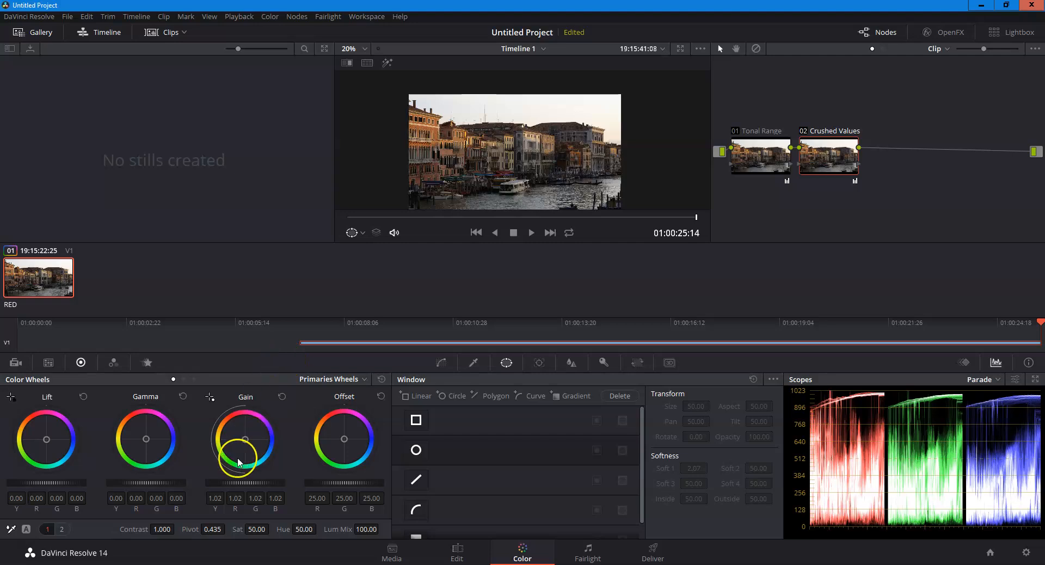
drag(246, 482, 264, 483)
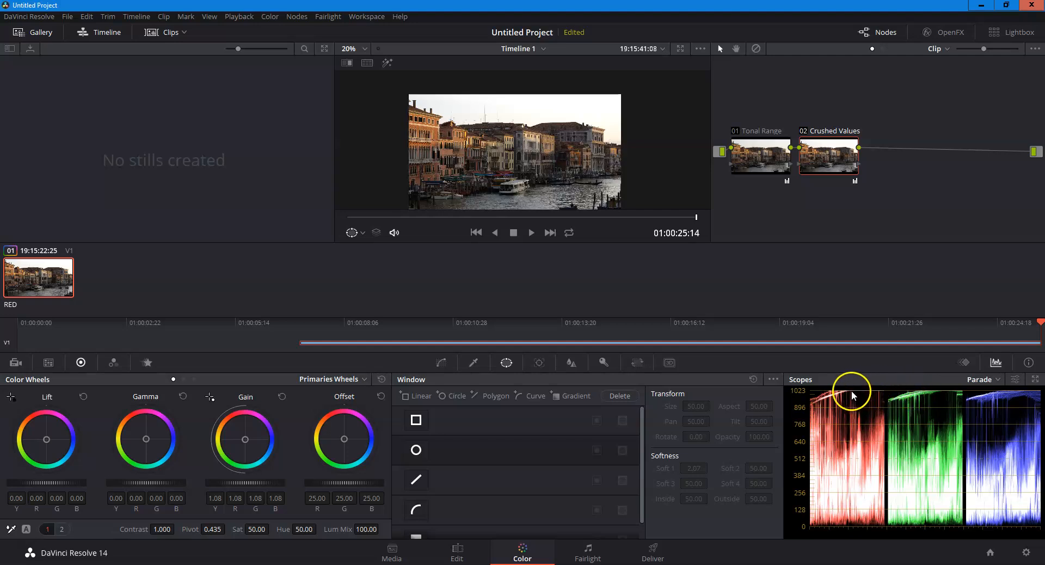
drag(271, 483, 254, 483)
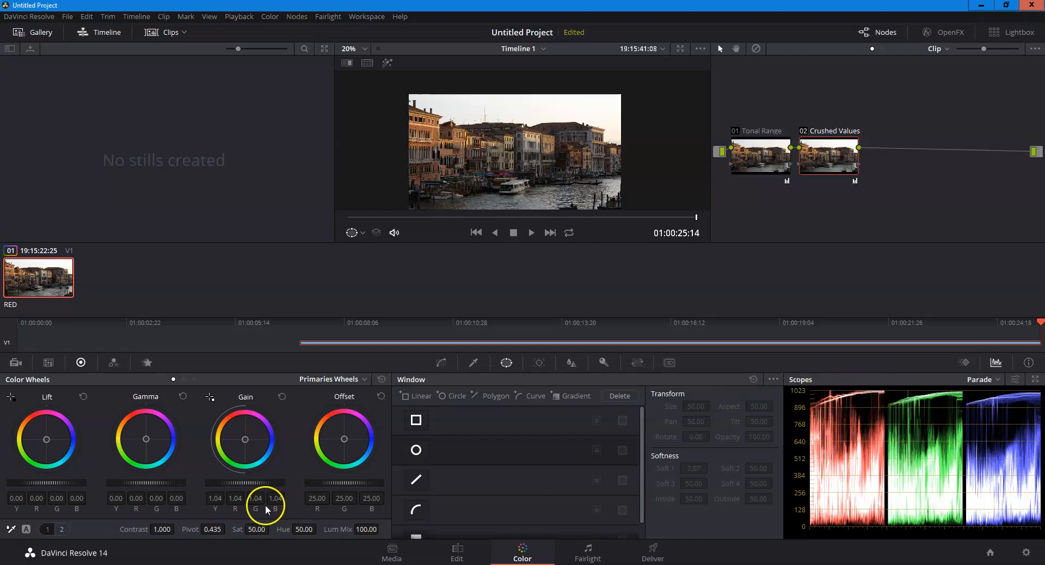
drag(241, 482, 296, 485)
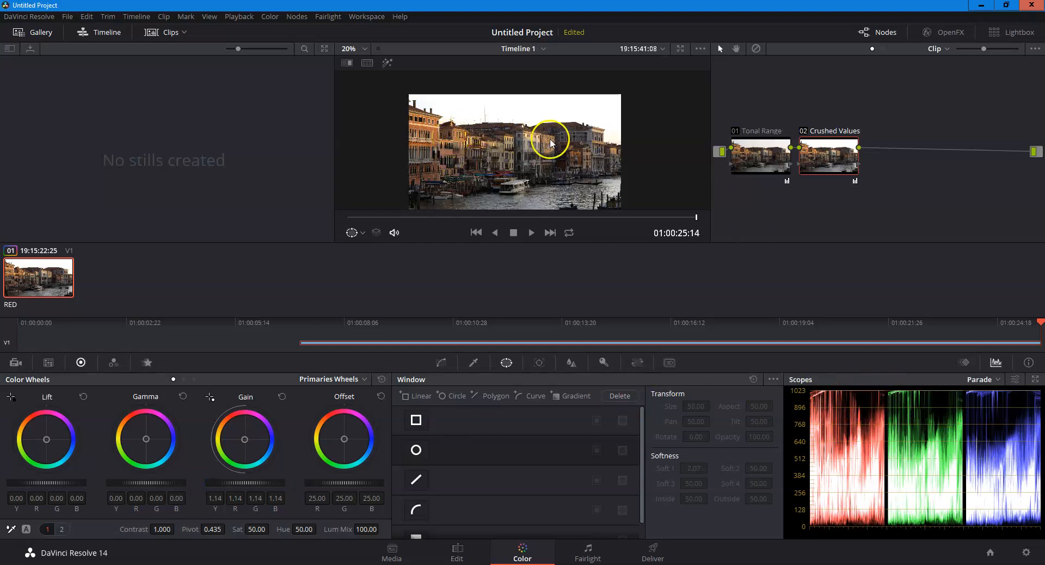
drag(243, 484, 336, 496)
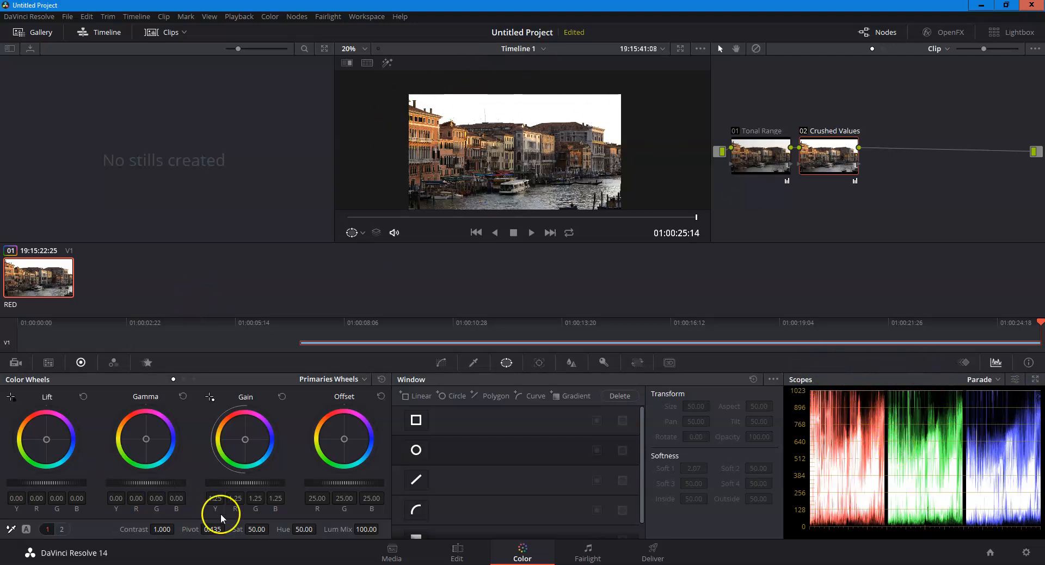
drag(243, 484, 341, 495)
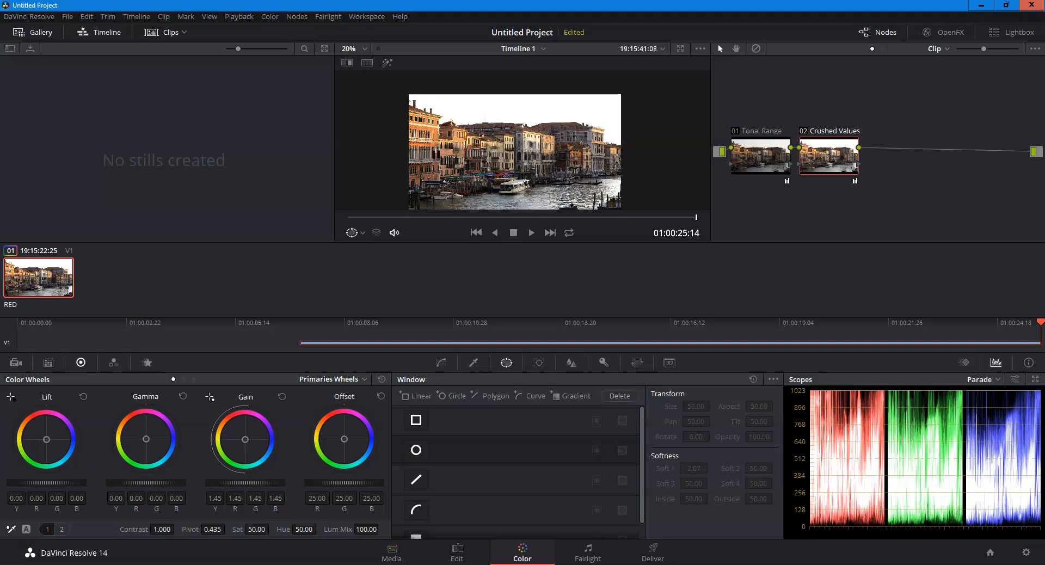
Step: Switch to the Moodle course page to examine the annotated film look with crushed whites and blacks, and return to DaVinci Resolve
click(195, 531)
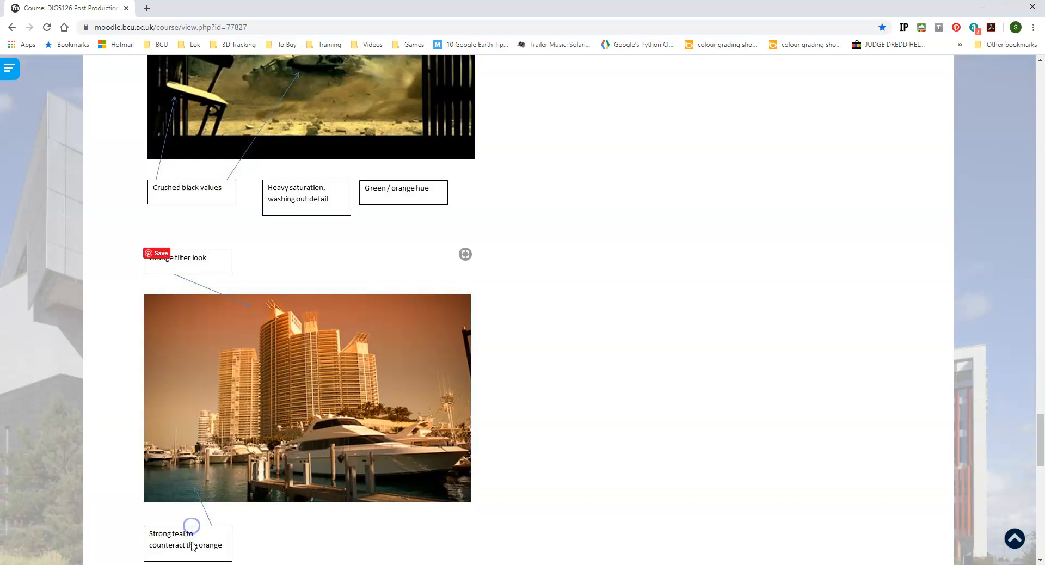
scroll(260, 201, up, 3)
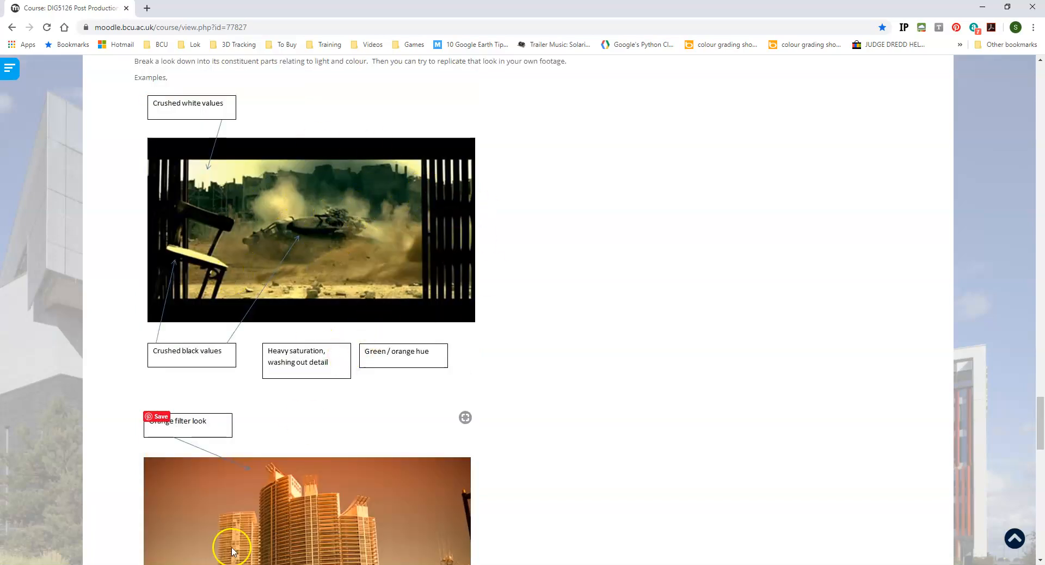
click(226, 522)
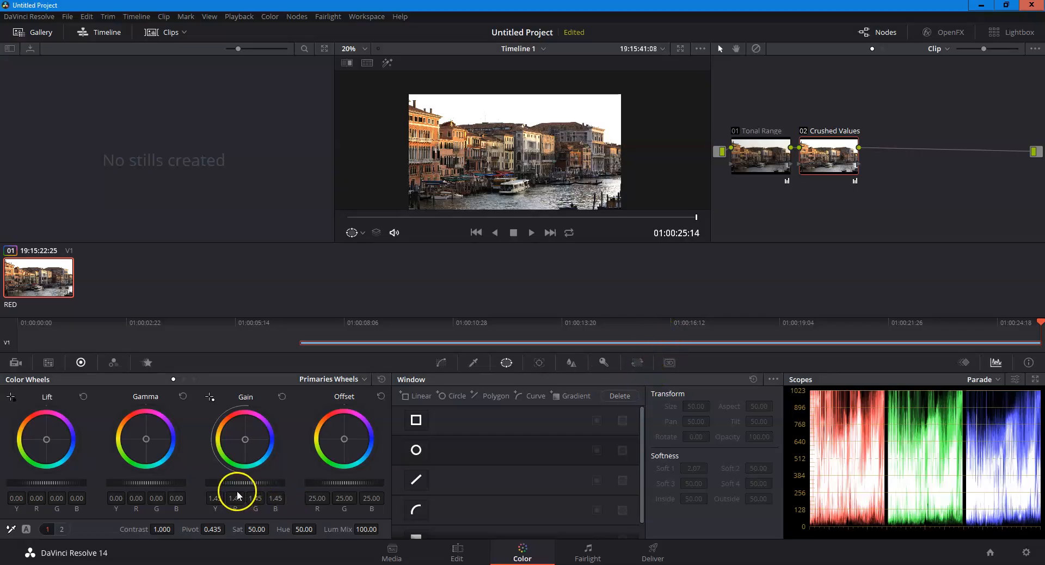
Step: On the Crushed Values node, set the overall Gain to 1.51 and lower the overall Lift to -0.07
drag(240, 483, 259, 483)
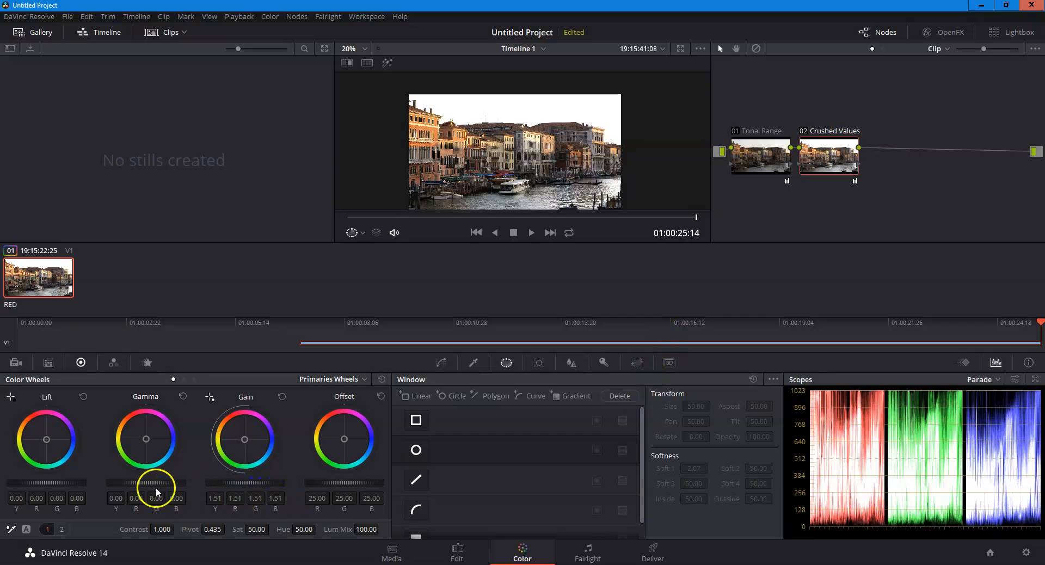
drag(68, 479, 61, 480)
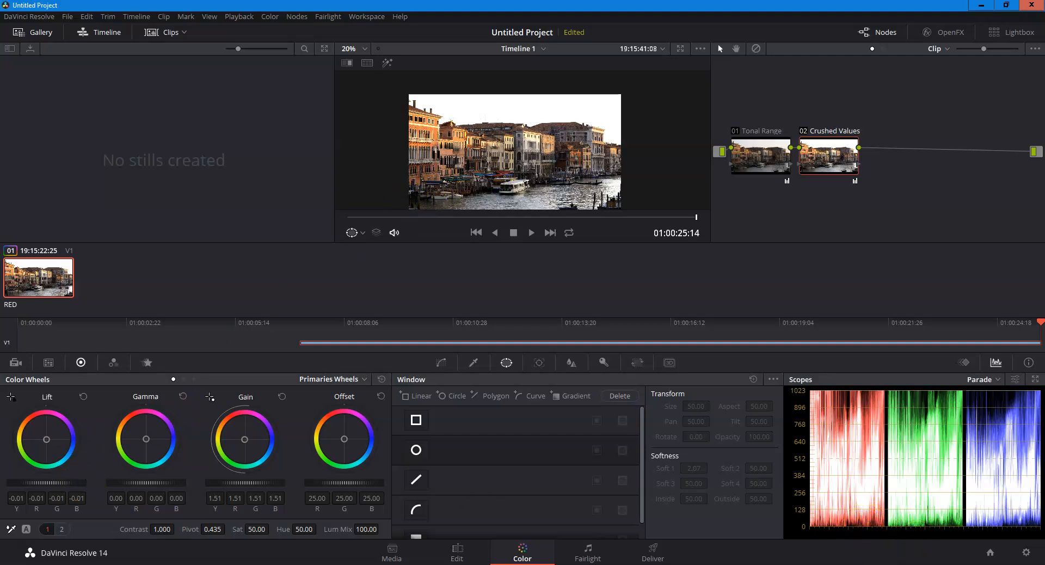
drag(78, 481, 20, 481)
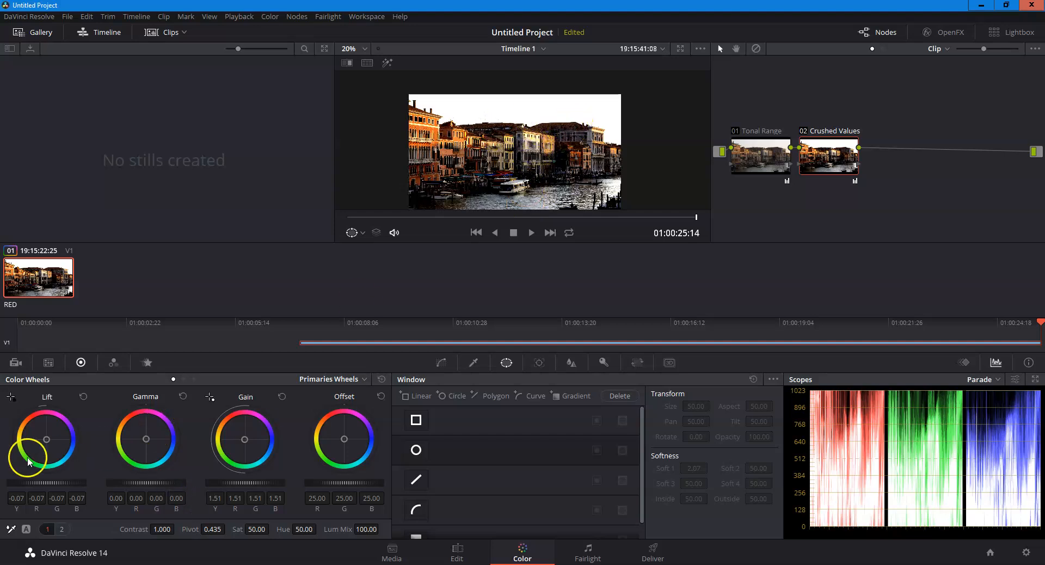
Step: Add a third serial node after the Crushed Values node
click(812, 172)
right_click(822, 164)
mouse_move(863, 193)
click(948, 197)
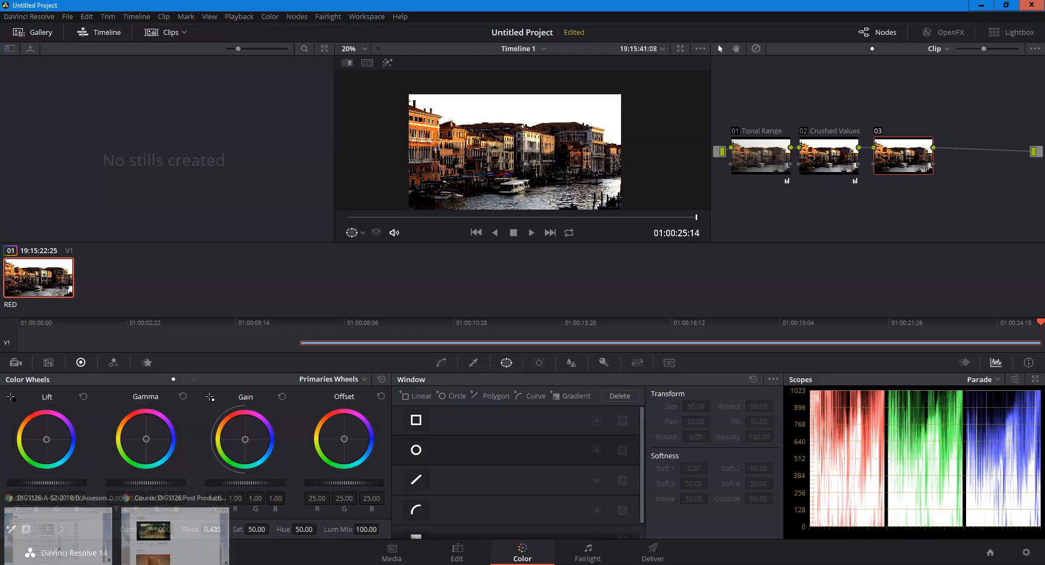
Step: Check the reference look on the course page, and in DaVinci Resolve limit node 03's qualifier to luminance with High at 78.9
click(166, 545)
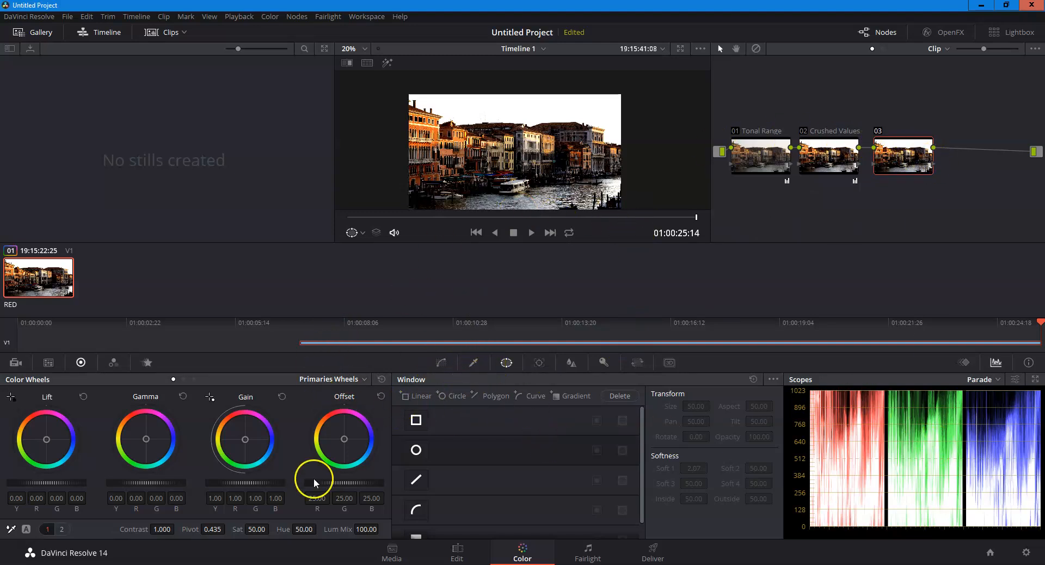
click(473, 363)
click(413, 394)
click(412, 444)
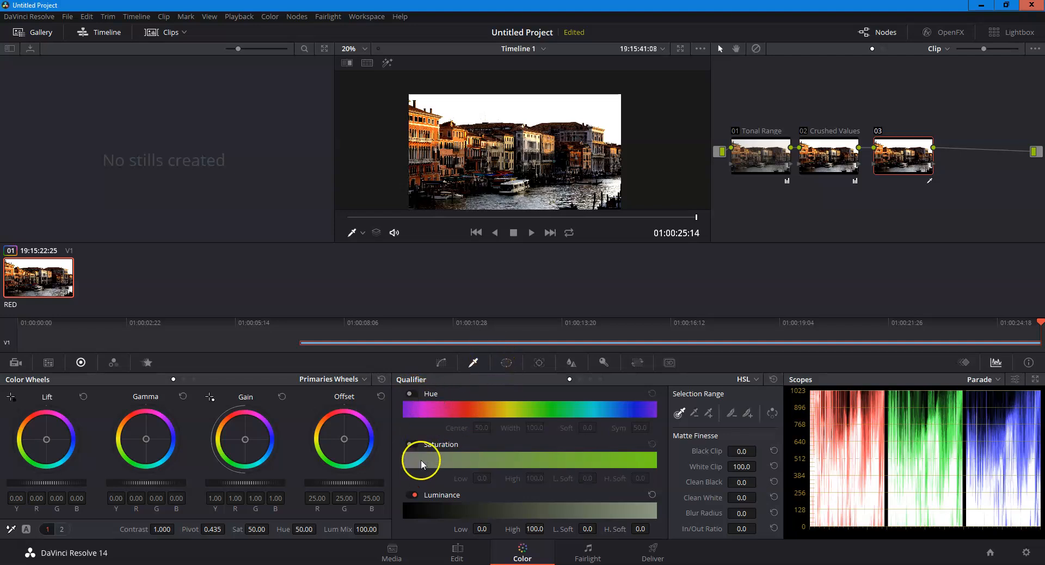
drag(535, 528, 529, 529)
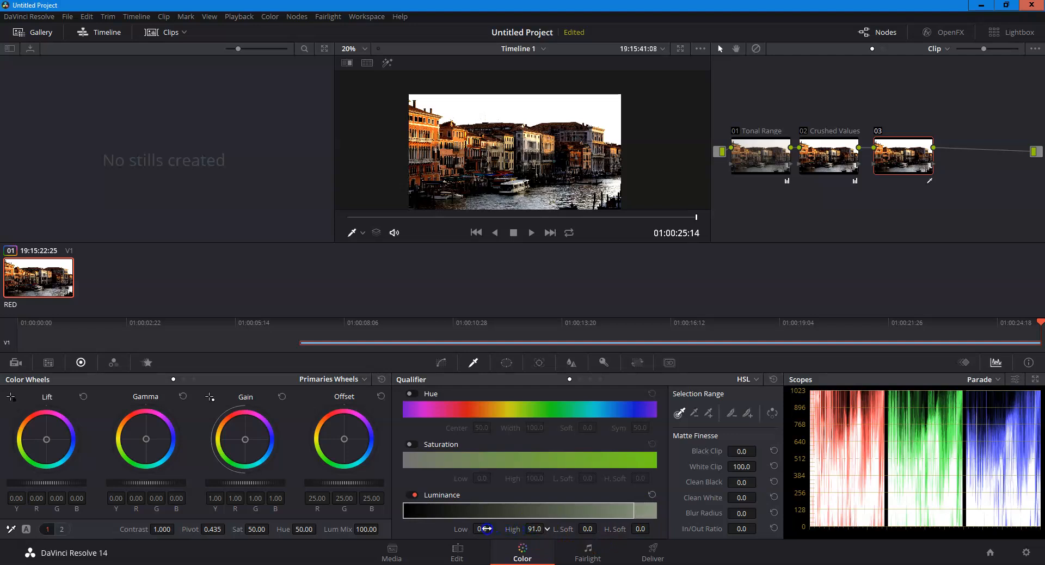
drag(533, 528, 468, 530)
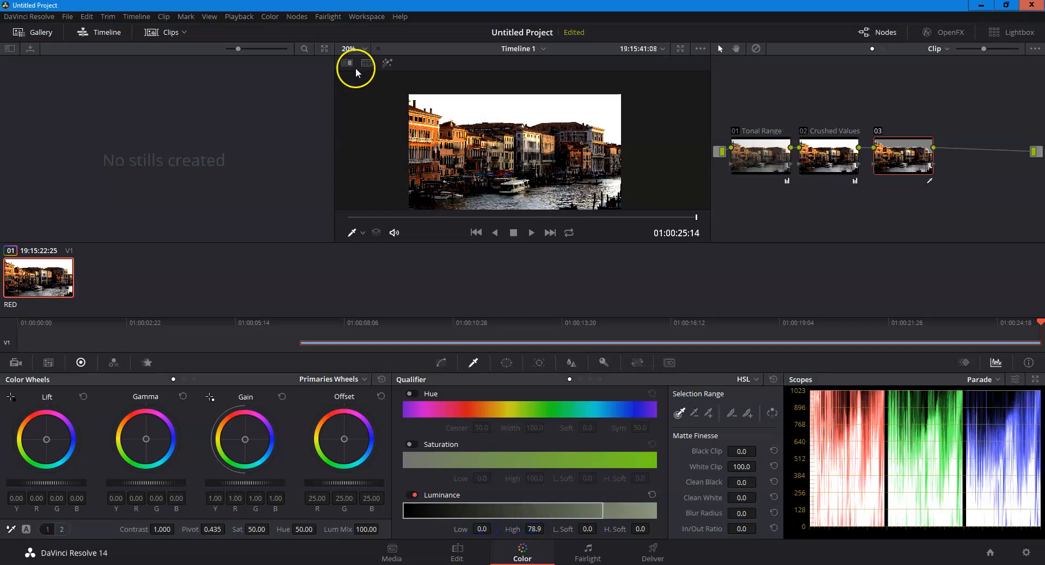
Step: Using the Highlight view to check the selection, refine node 03's luminance High to 58.4, and turn Highlight off
click(385, 64)
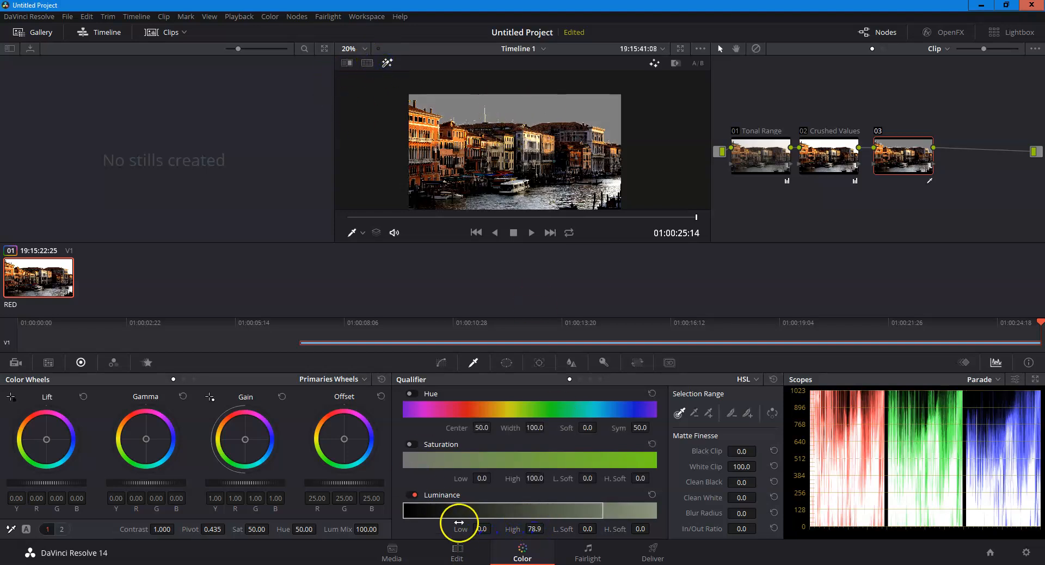
drag(534, 529, 458, 529)
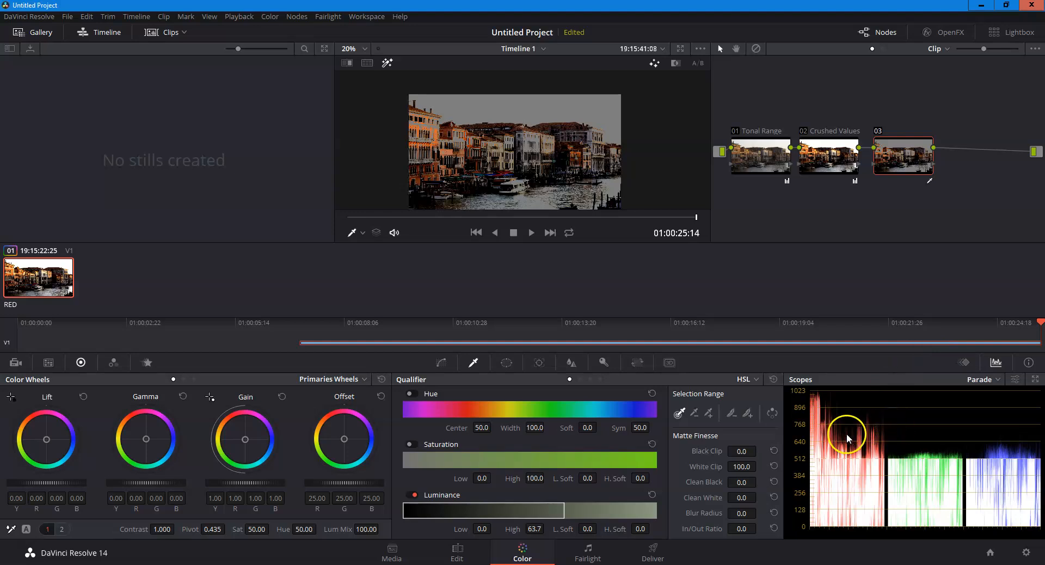
drag(527, 528, 509, 529)
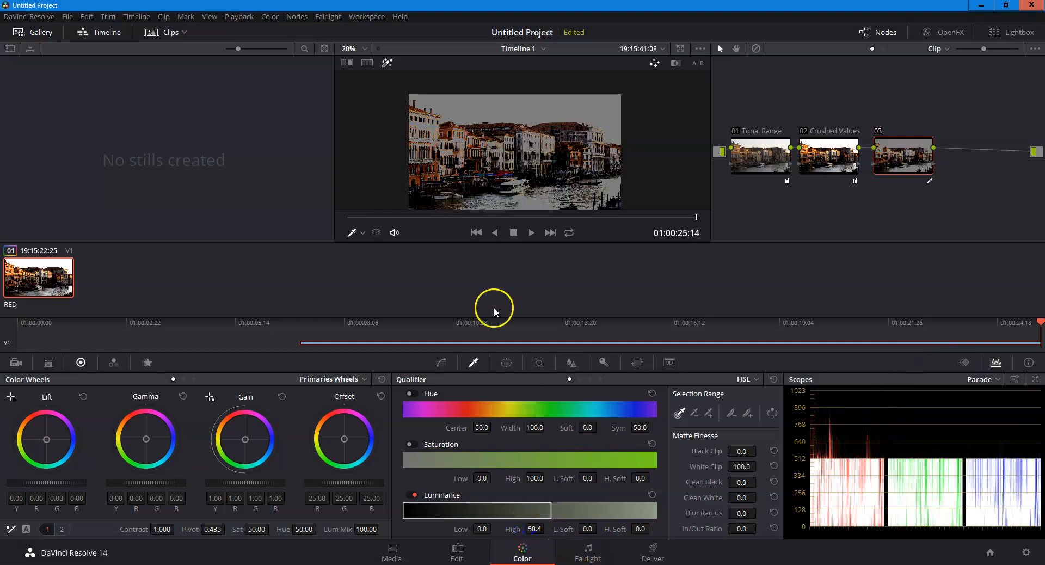
click(389, 61)
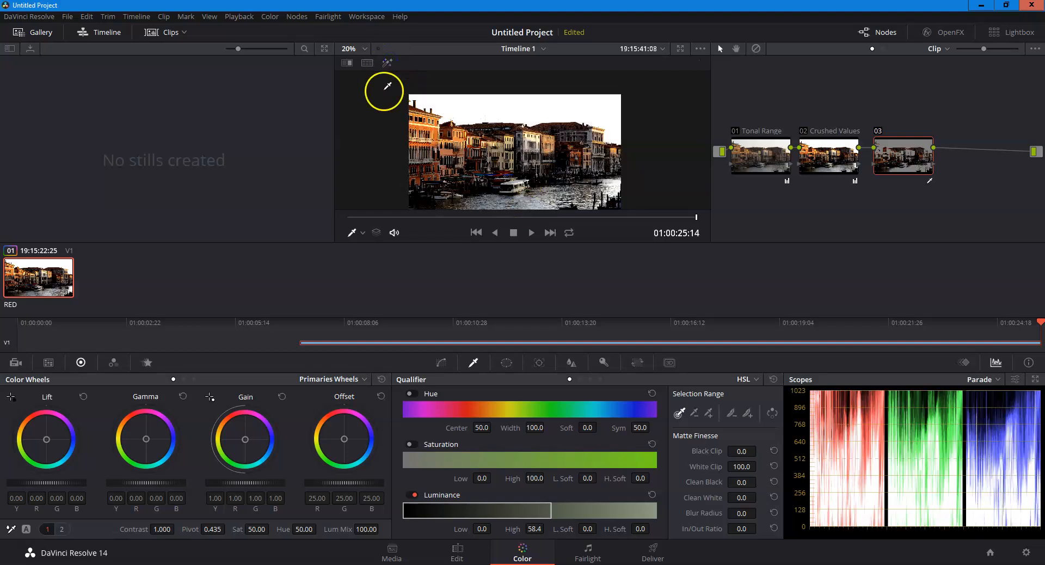
Step: Tint node 03's shadows green with Gamma at red -0.03, green 0.01, blue -0.04 and Lift at red -0.05, green 0.03, blue -0.12
drag(143, 439, 140, 442)
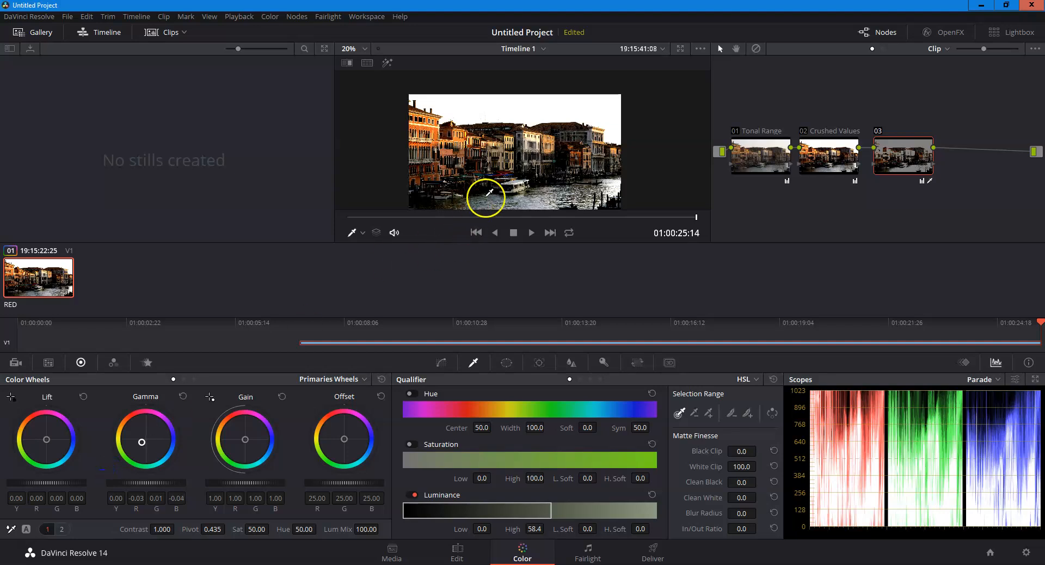
drag(47, 440, 42, 442)
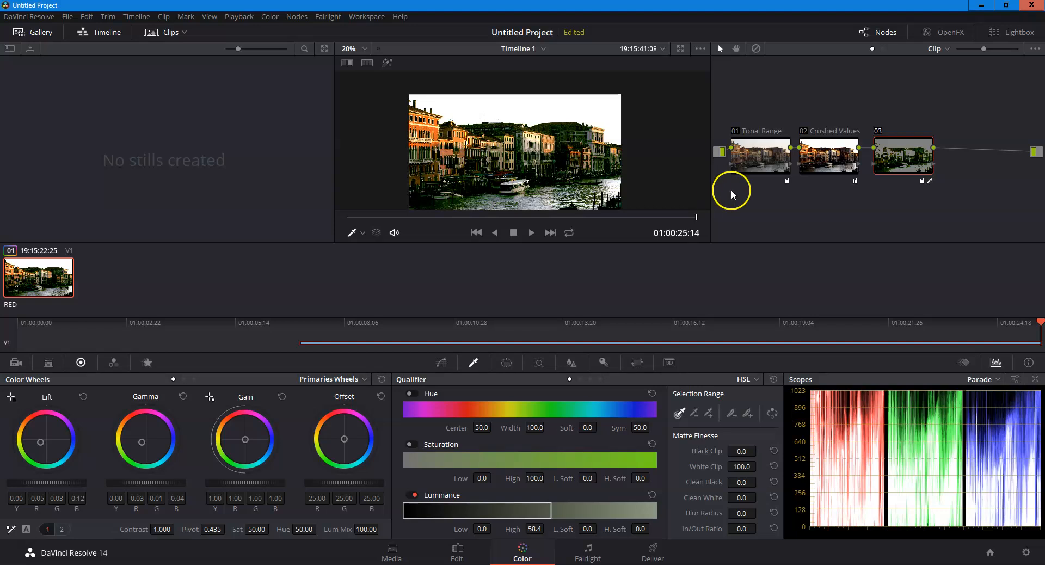
Step: Add a serial node after node 03 and key its bright areas with luminance Low at 56.7, checking the selection with Highlight
right_click(925, 153)
mouse_move(966, 184)
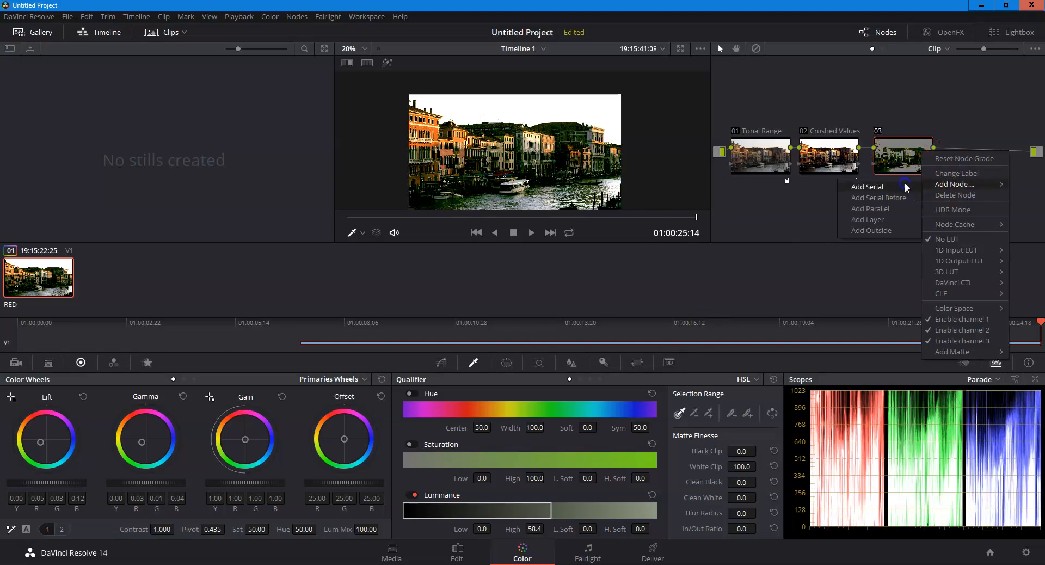
click(861, 186)
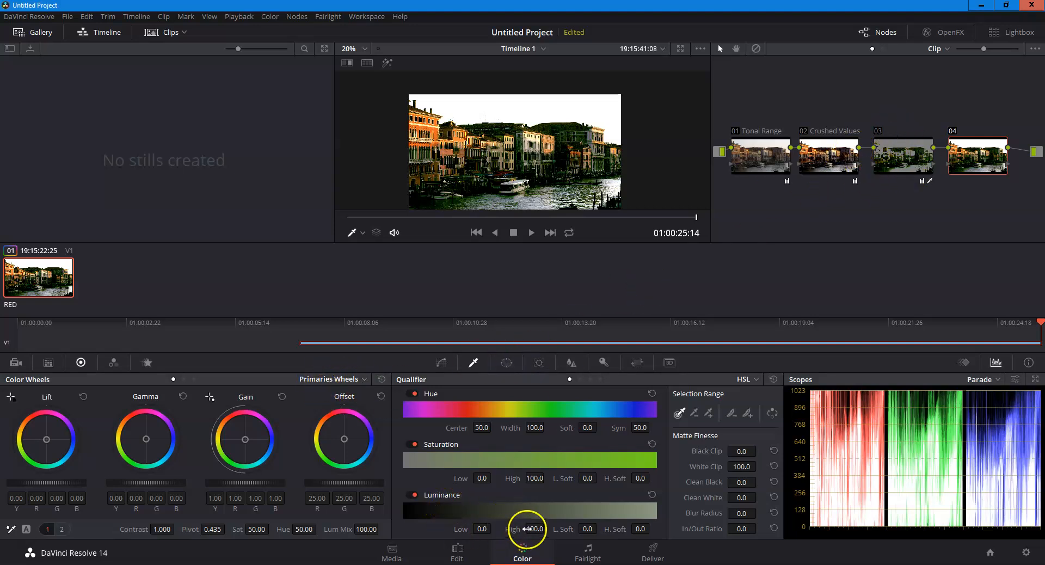
mouse_move(490, 533)
mouse_down()
mouse_move(434, 492)
mouse_move(482, 529)
mouse_up()
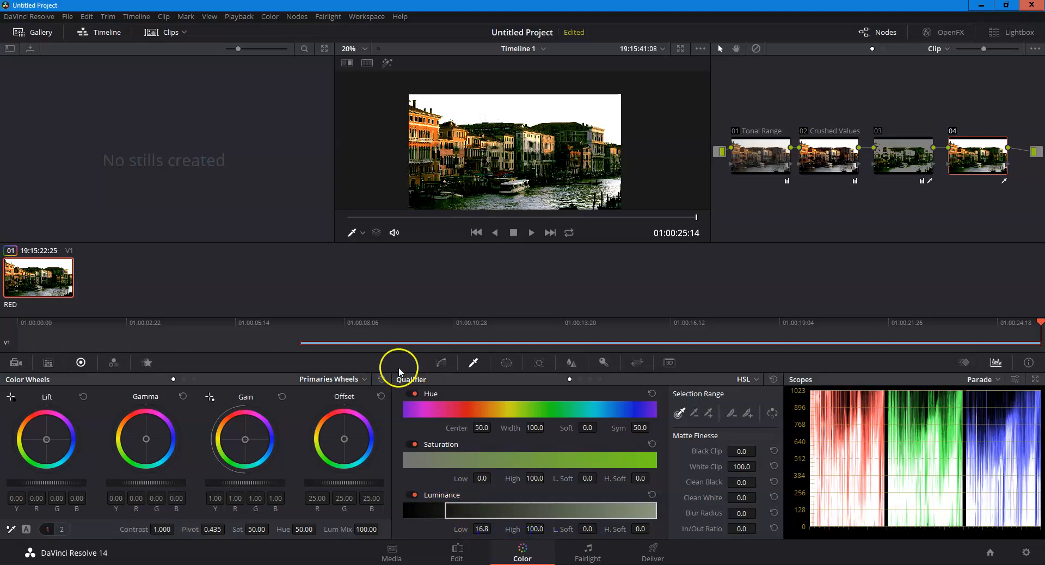
click(387, 63)
drag(472, 529, 700, 517)
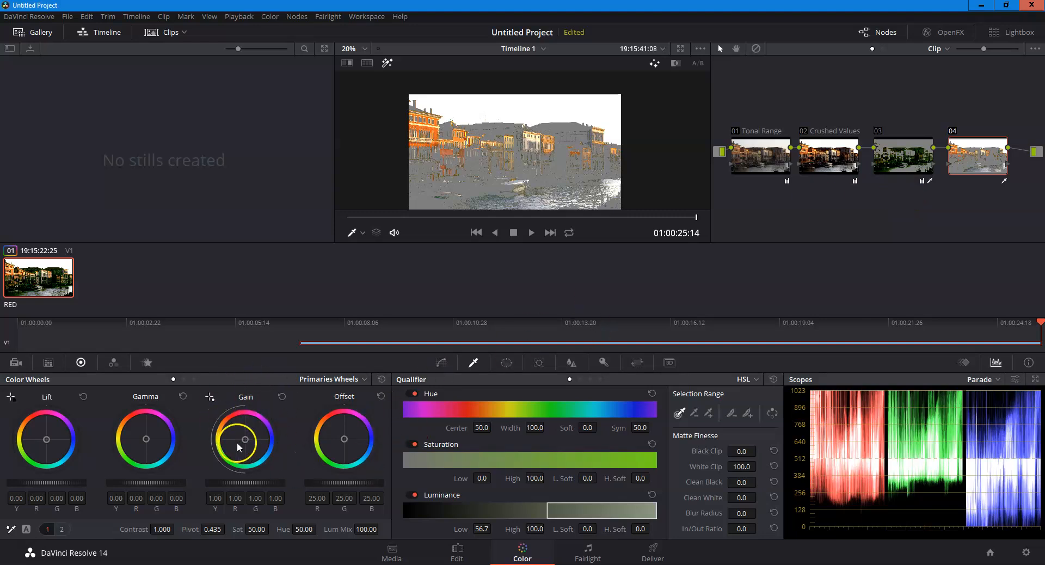
click(388, 63)
Step: Warm node 04's bright areas with Gain at red 1.02, green 1.03, blue 0.61 and Gamma at green 0.01, blue -0.05
drag(246, 441, 123, 437)
drag(98, 437, 97, 440)
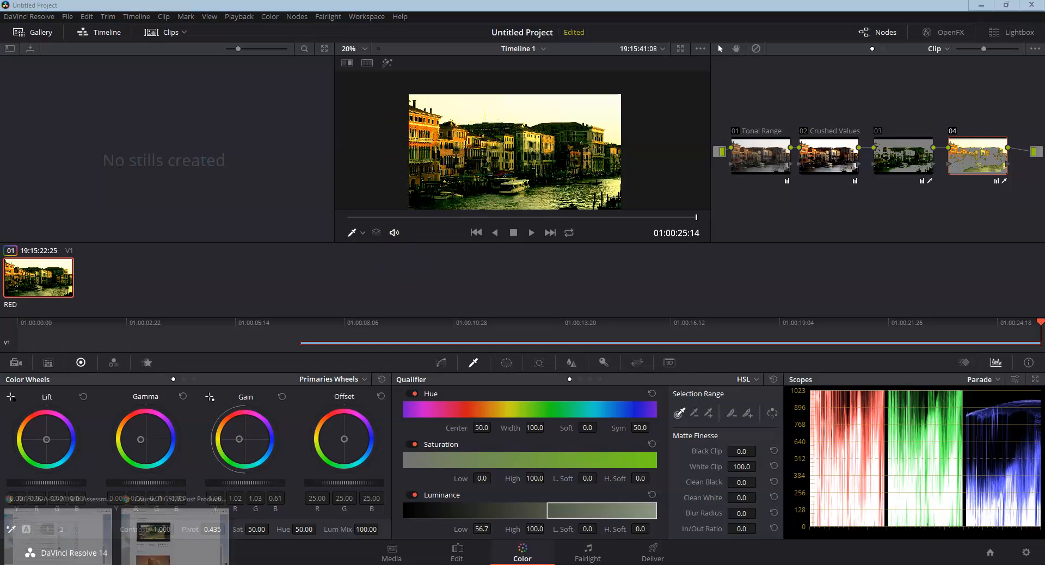
Step: Switch to the Moodle course page to examine the reference look's green/orange hue and heavy saturation, and return to DaVinci Resolve
click(188, 531)
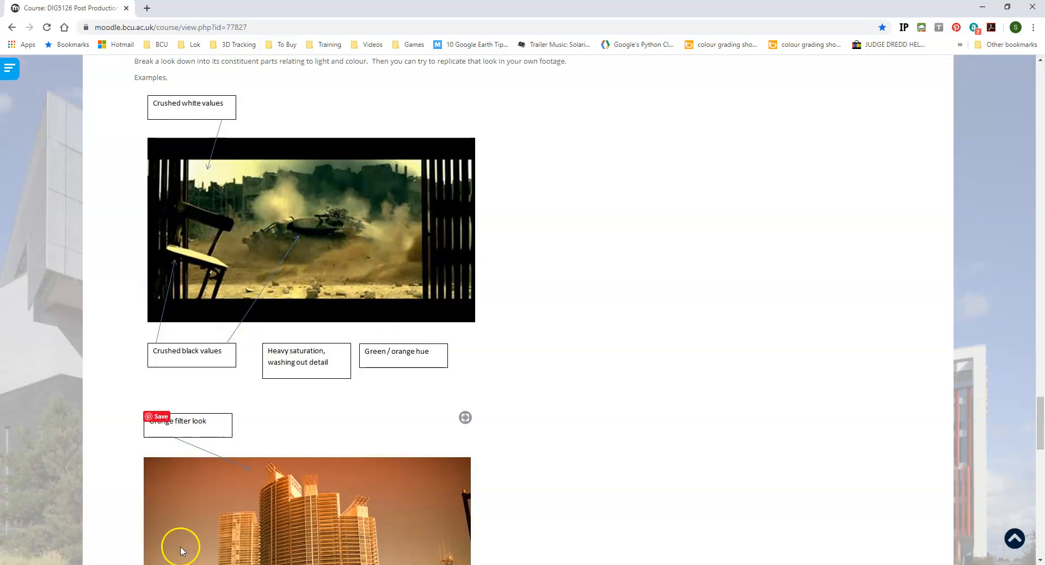
mouse_move(227, 564)
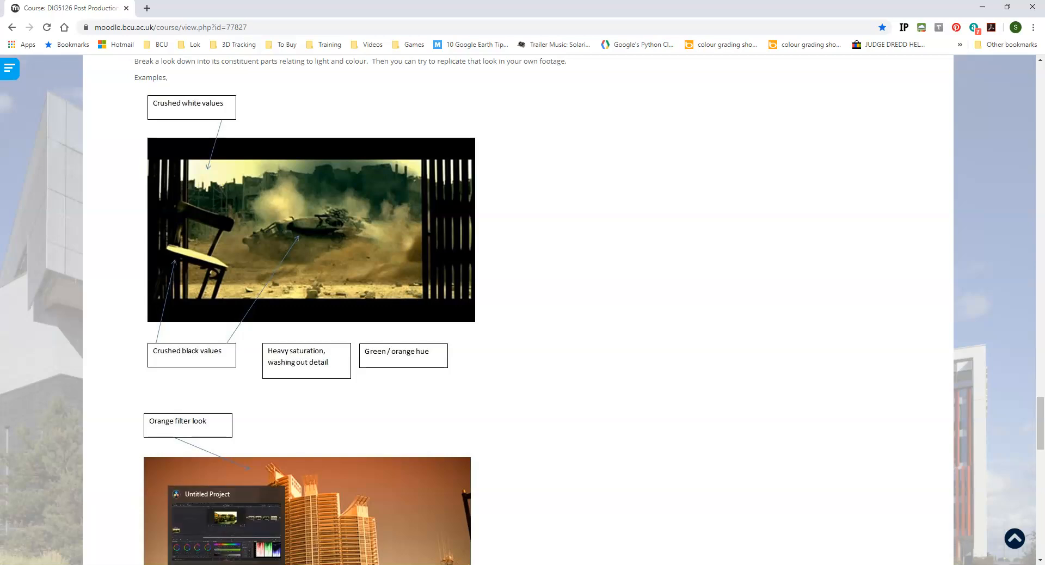
click(226, 564)
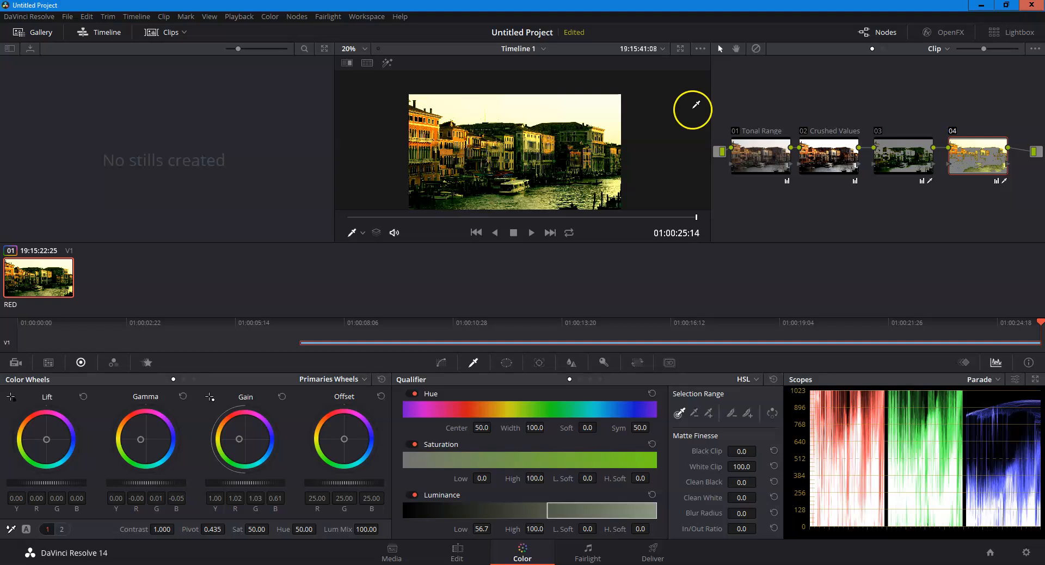
Step: Add a serial node after node 04 and sample the orange building facade with the qualifier, checking the key with Highlight
right_click(983, 158)
mouse_move(998, 189)
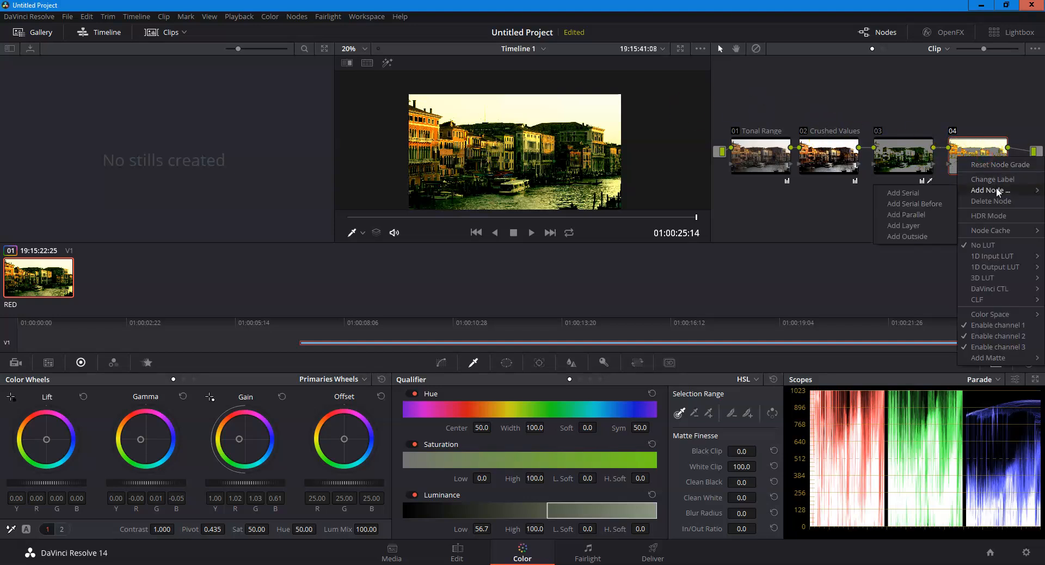
click(923, 191)
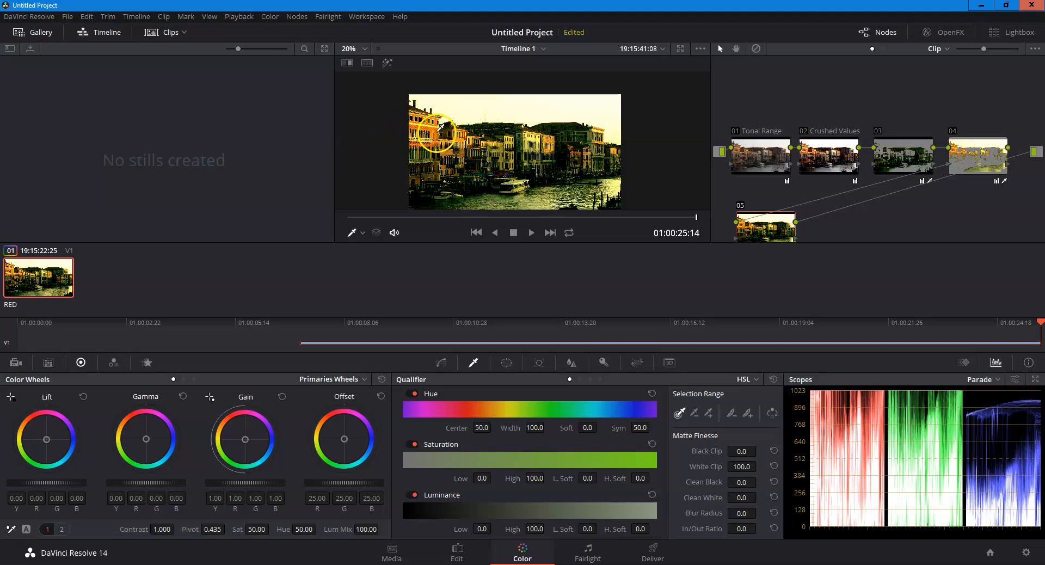
click(415, 393)
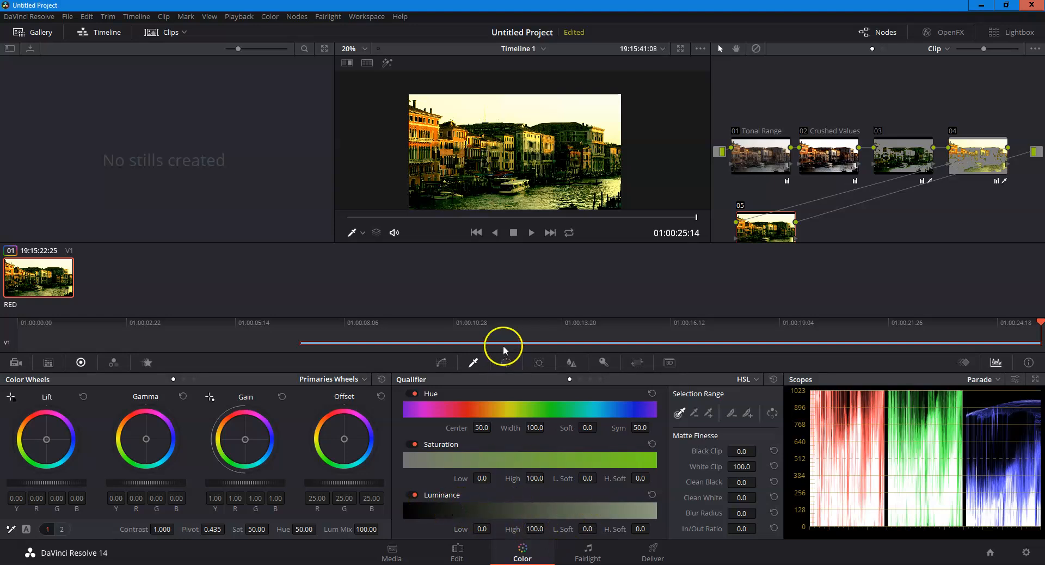
click(435, 136)
mouse_move(435, 136)
mouse_down()
mouse_move(425, 144)
mouse_move(412, 71)
mouse_up()
click(387, 63)
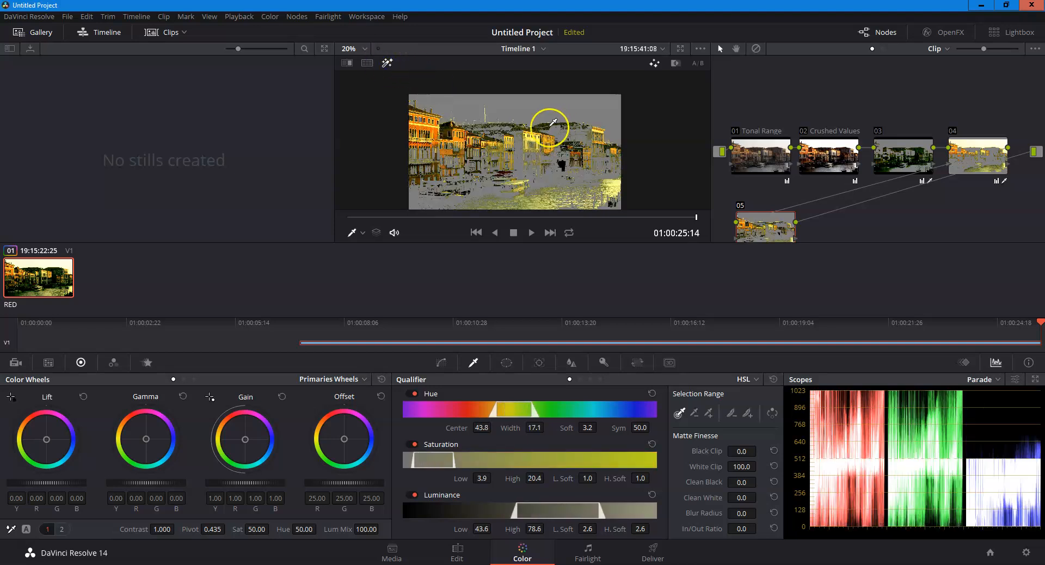
click(387, 64)
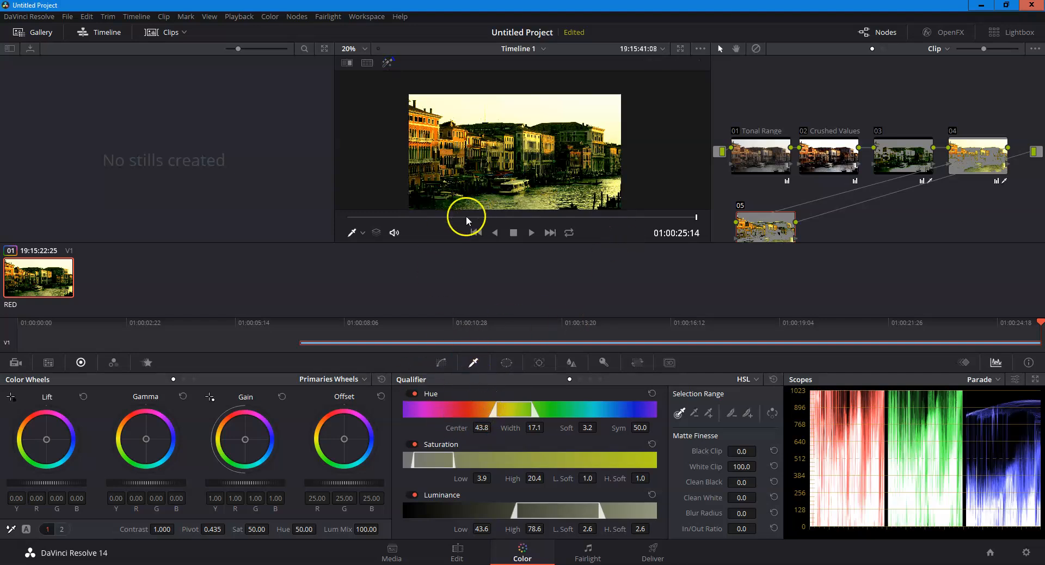
Step: Set the saturation of node 05's keyed building colours to 25
drag(258, 528, 215, 533)
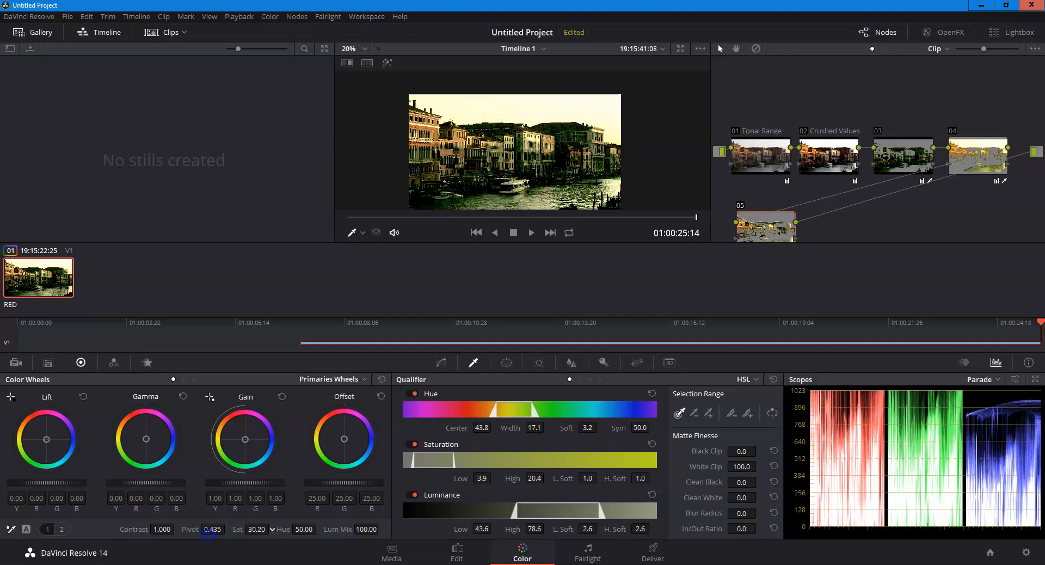
drag(208, 534, 206, 534)
double_click(252, 529)
text(25)
key(Return)
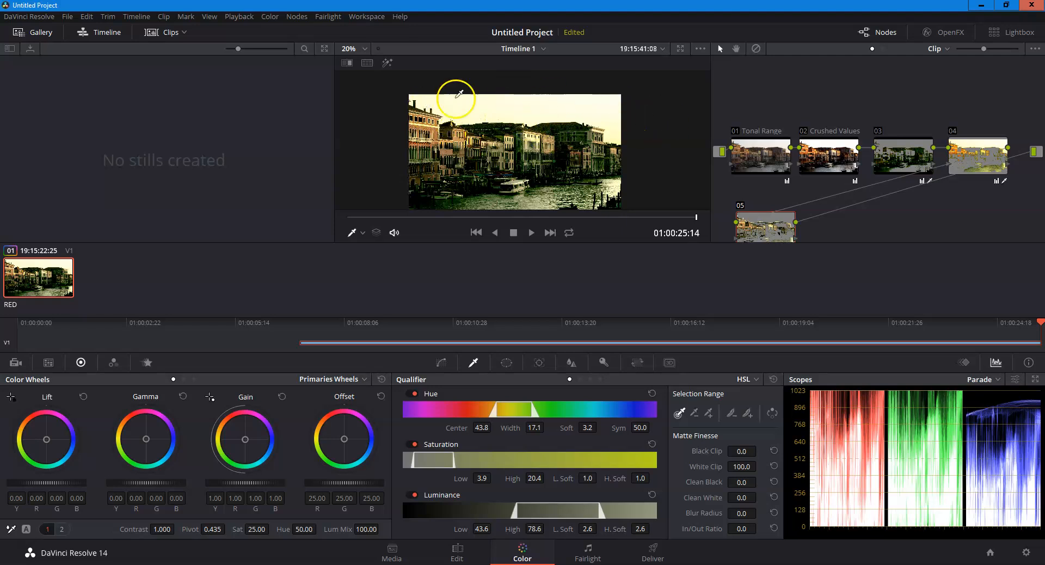
Step: Add a serial node after node 05 and place a linear Power Window over the sky, widened beyond both sides of the frame
right_click(774, 233)
mouse_move(832, 268)
click(916, 267)
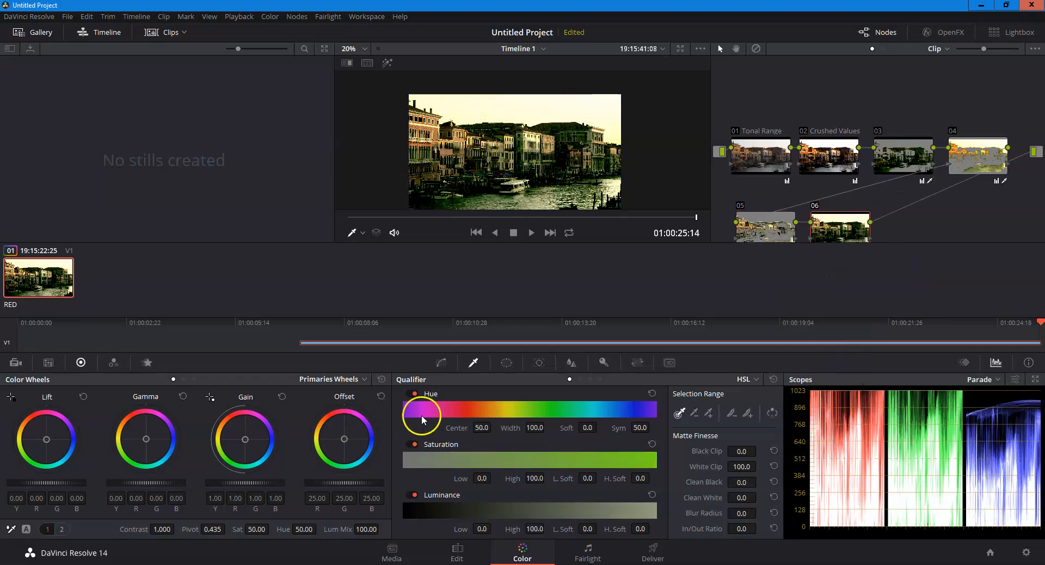
click(507, 362)
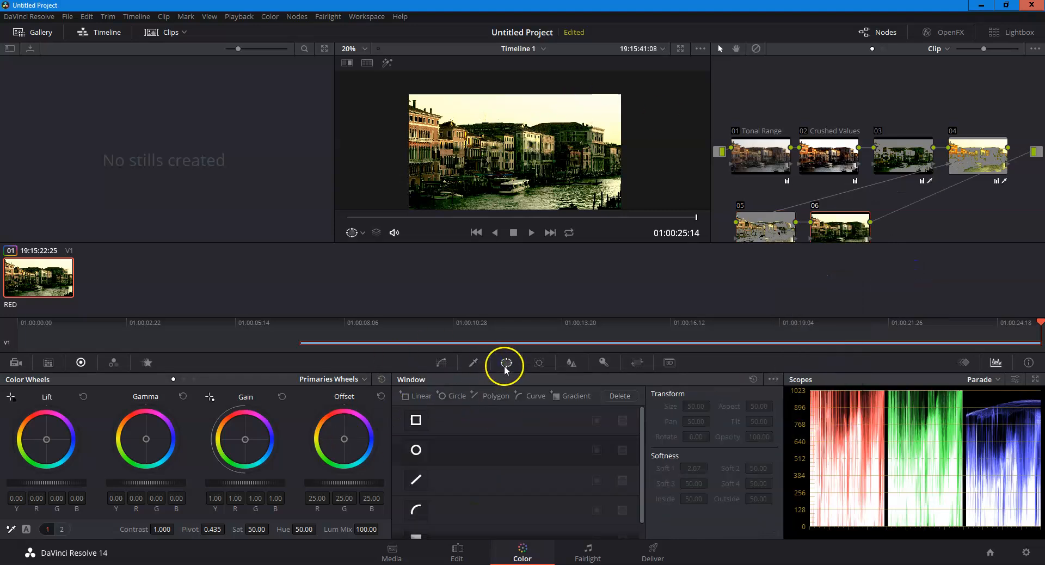
click(416, 419)
drag(512, 154, 505, 99)
click(466, 100)
drag(465, 100, 398, 99)
drag(547, 101, 640, 98)
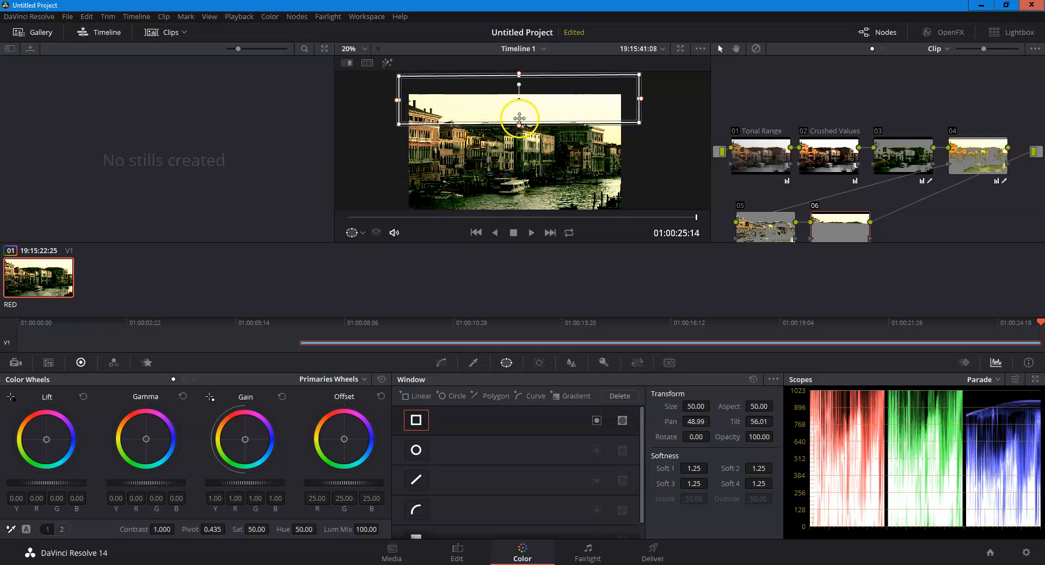
Step: Soften the sky window's lower edge to Soft 4 15.07 and tint it yellow with Gain at red 1.03, green 1.02, blue 0.76
drag(519, 123, 522, 147)
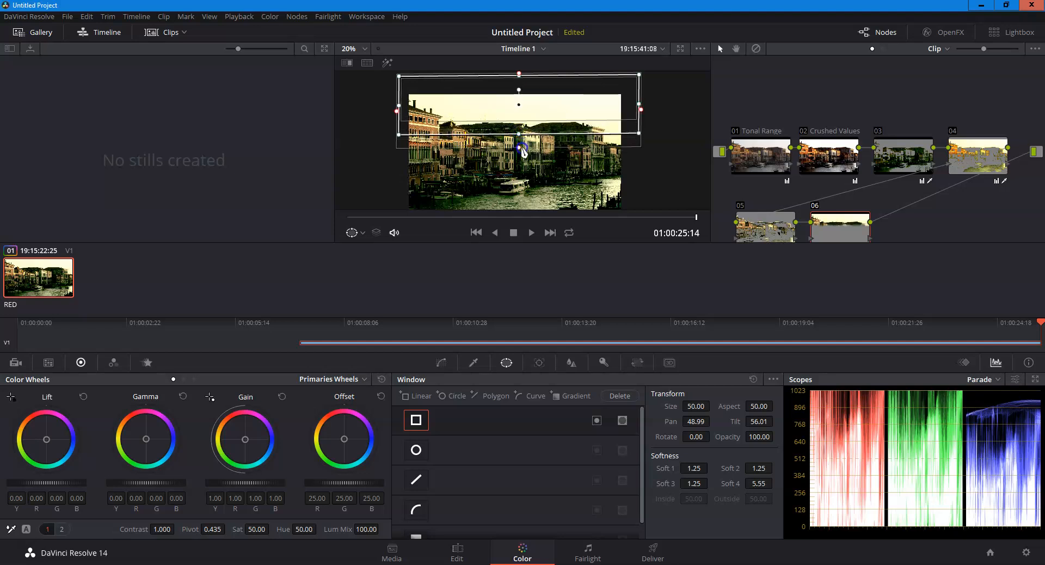
drag(245, 443, 210, 433)
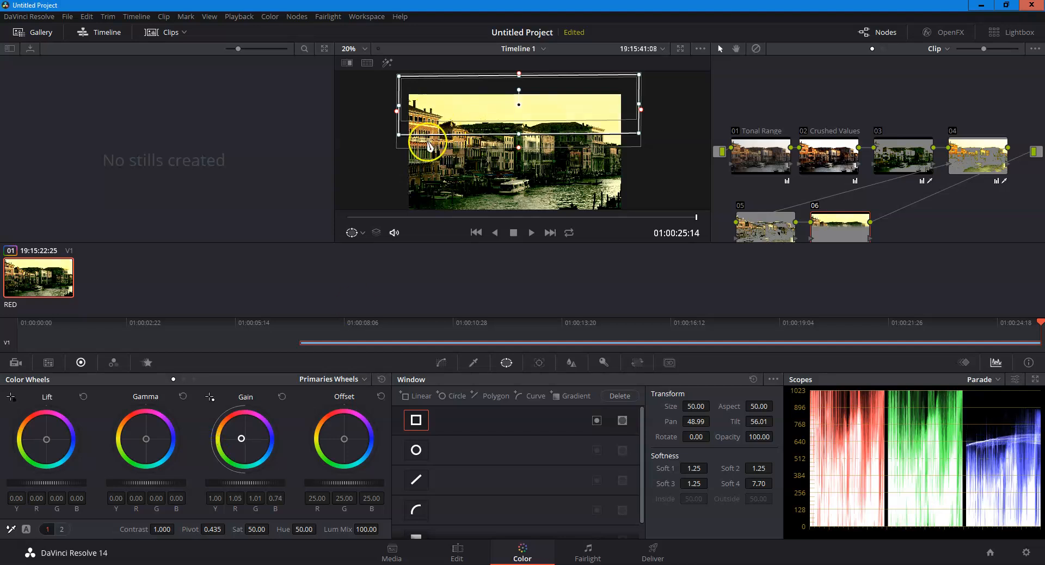
drag(241, 438, 223, 437)
drag(518, 147, 519, 160)
drag(234, 441, 256, 441)
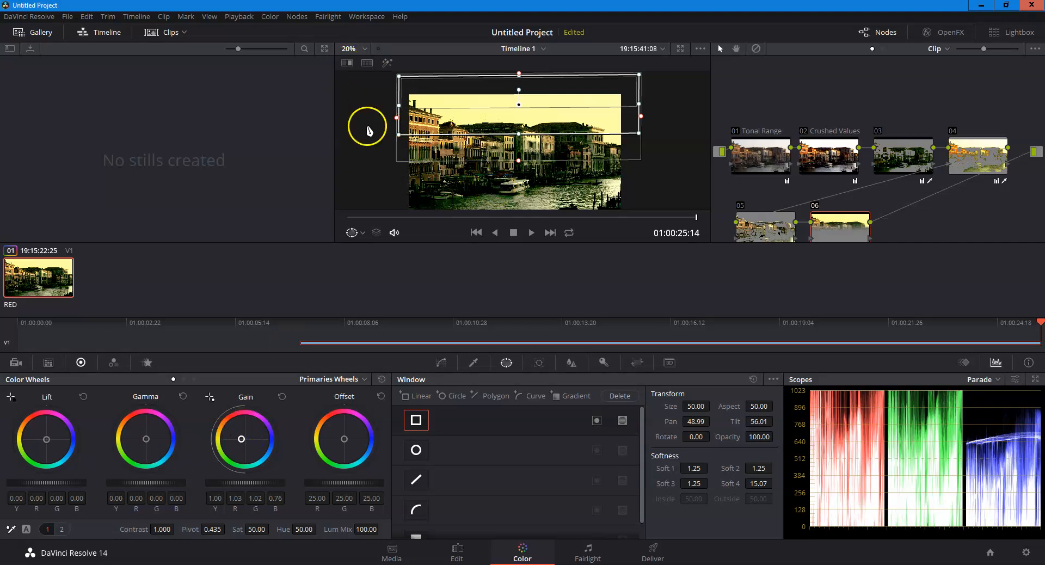
Step: Hide the window outline in the viewer to inspect the graded sky, and switch the viewer overlay to Qualifier
click(361, 232)
click(372, 251)
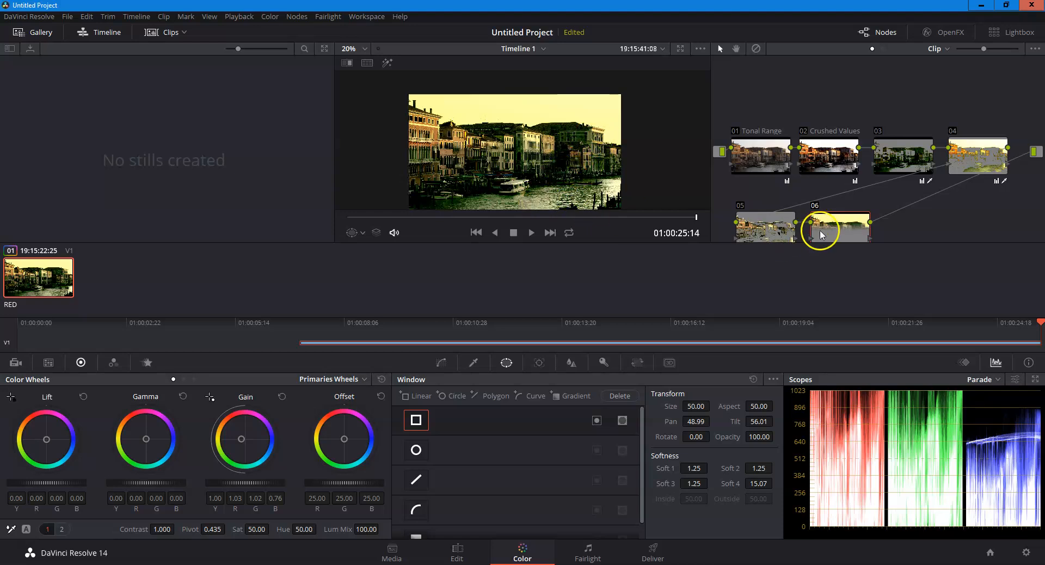
click(364, 232)
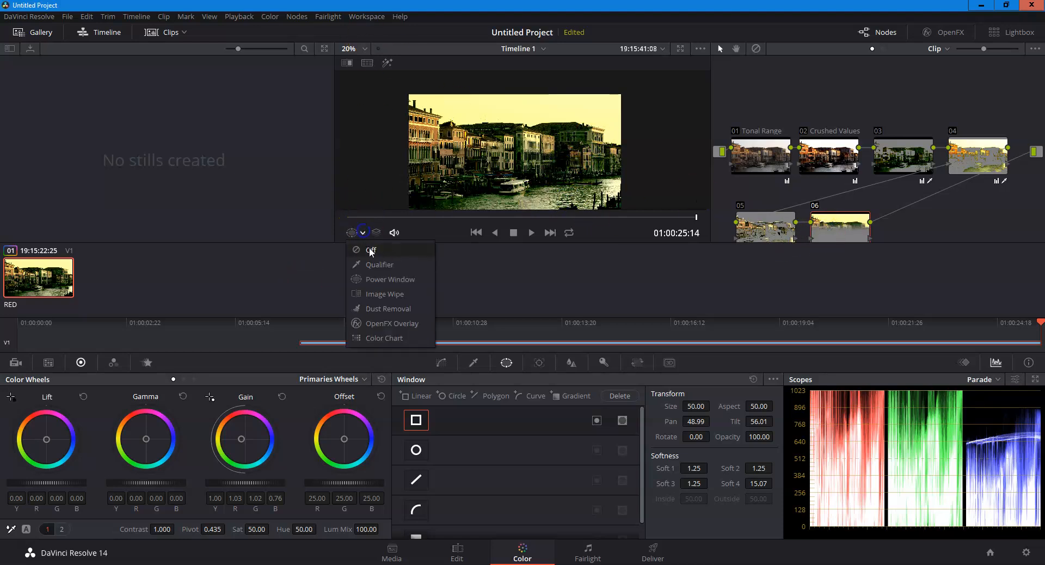
click(380, 269)
Step: Show the Power Window overlay and extend the sky window's lower edge down over the buildings to the water, with Soft 4 at 18.15
click(361, 234)
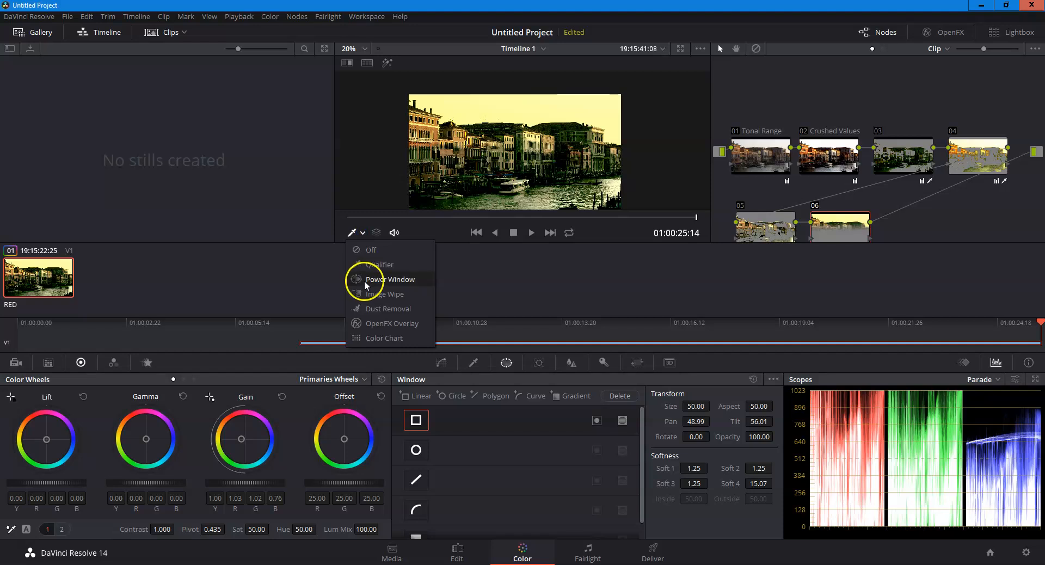
click(367, 280)
drag(520, 142, 520, 168)
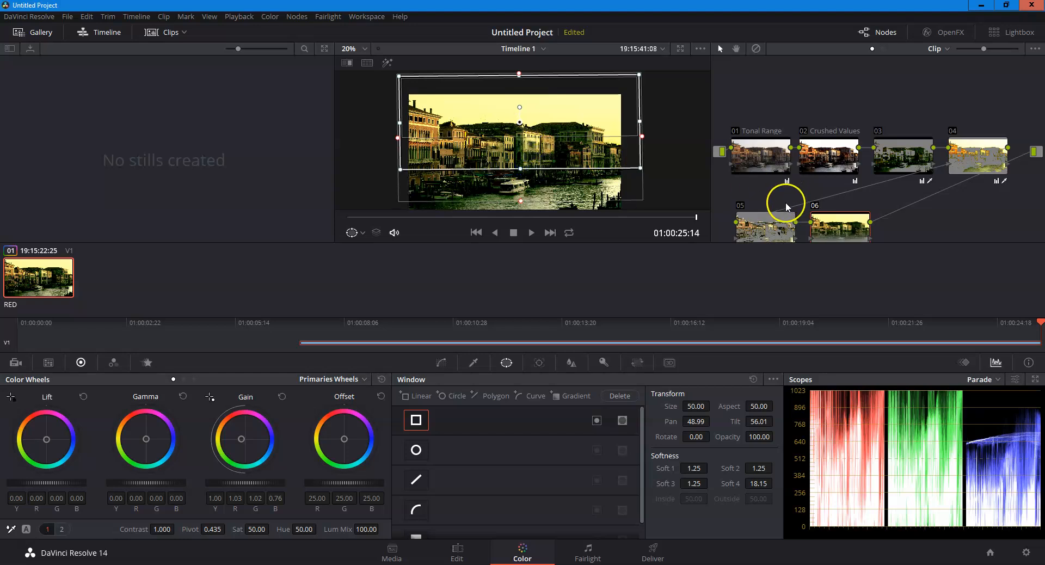
Step: Strengthen the sky window's yellow tint with Gamma at red 0.01, blue -0.05 and Gain at red 1.03, green 1.03, blue 0.65
drag(145, 439, 109, 434)
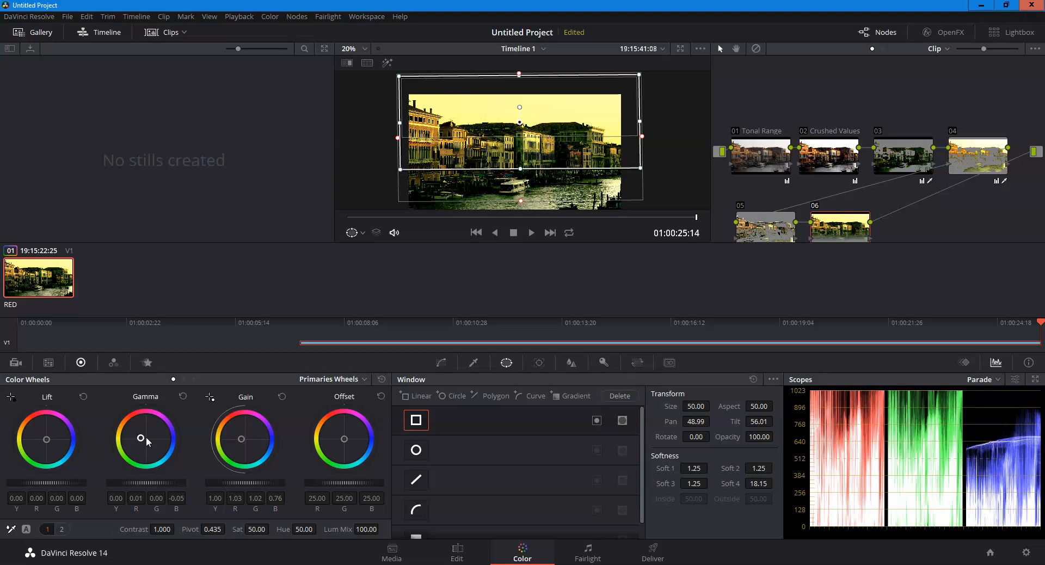
drag(241, 439, 238, 440)
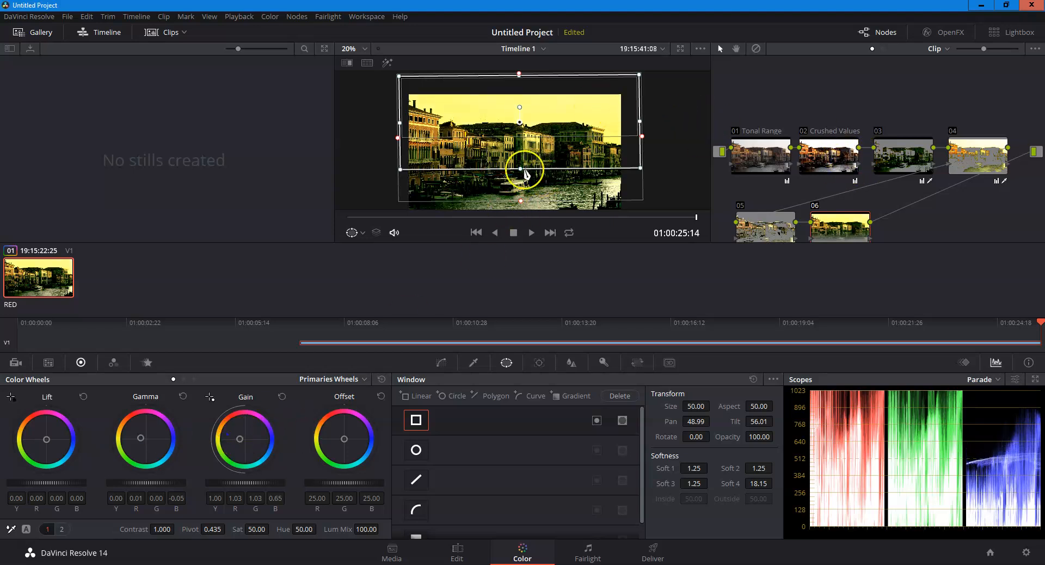
Step: Raise the overall Gain of the Crushed Values node to 1.65 to crush the whites further, and reframe the clip in the viewer
click(829, 163)
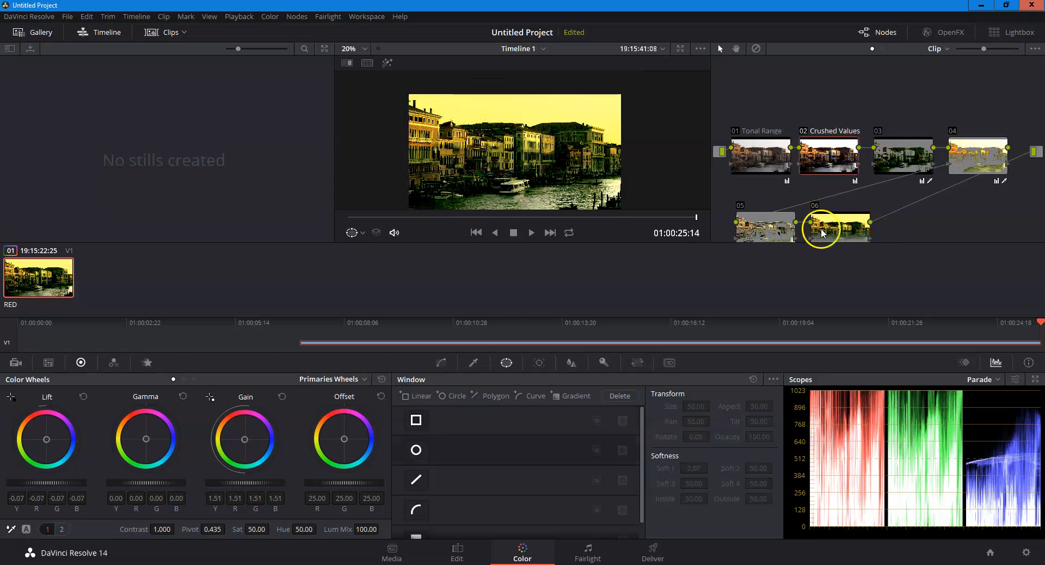
drag(240, 482, 329, 490)
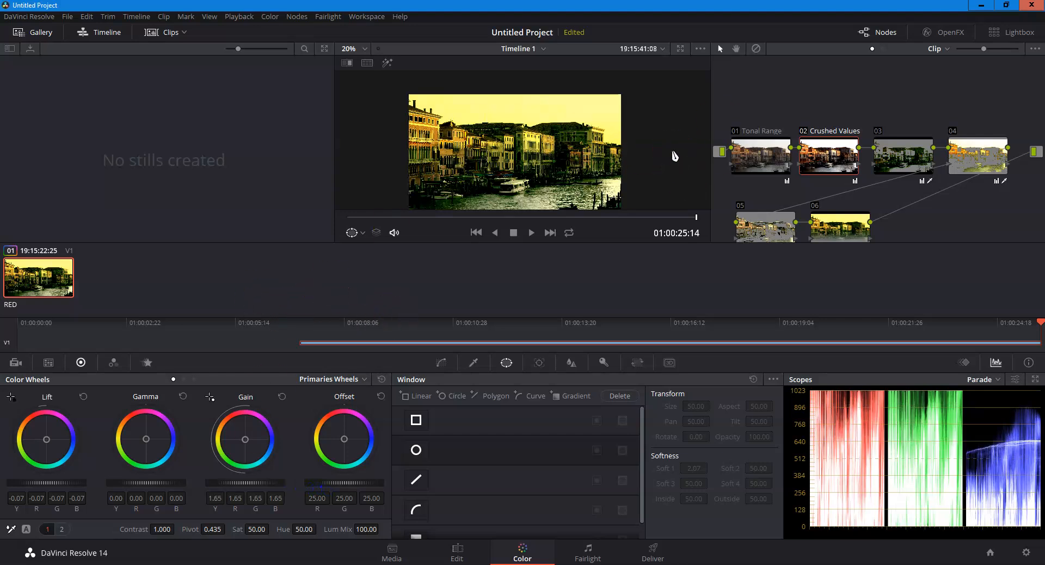
drag(579, 192, 580, 175)
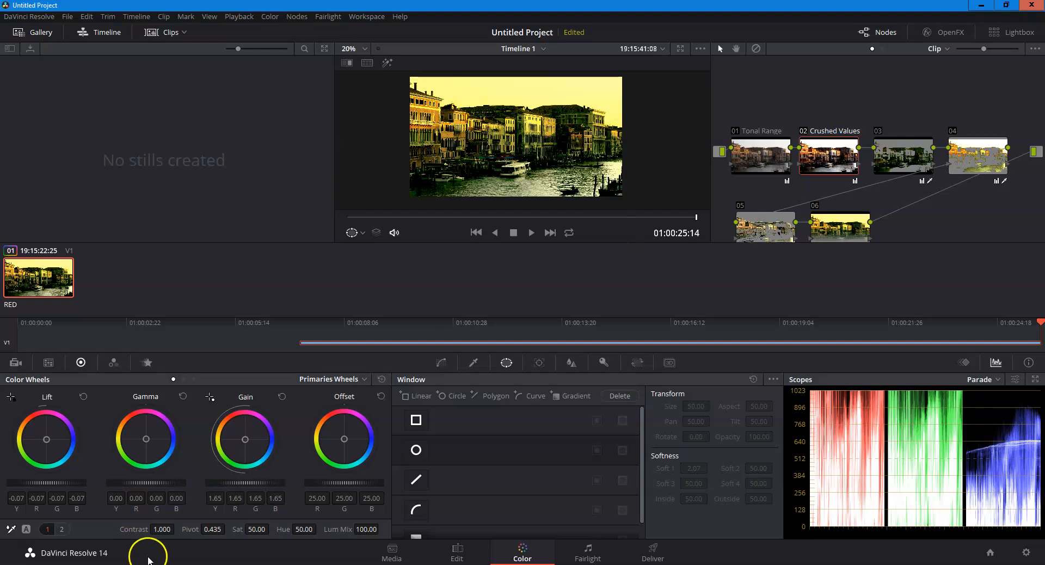
Step: Switch to the Moodle course page in the browser and examine the annotated film-look examples, ending back at the green/orange reference image
click(123, 564)
click(146, 541)
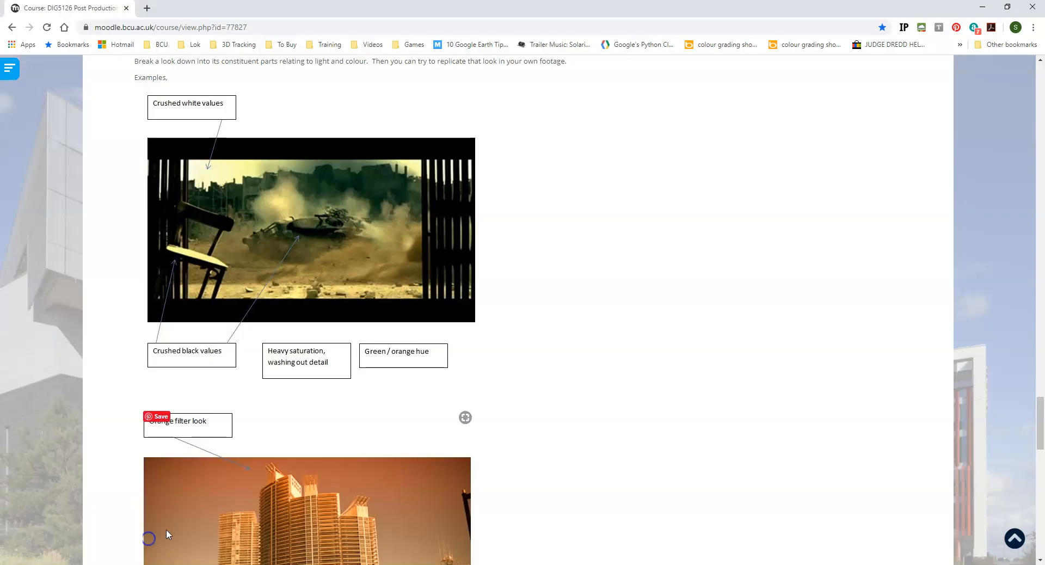
scroll(520, 462, down, 3)
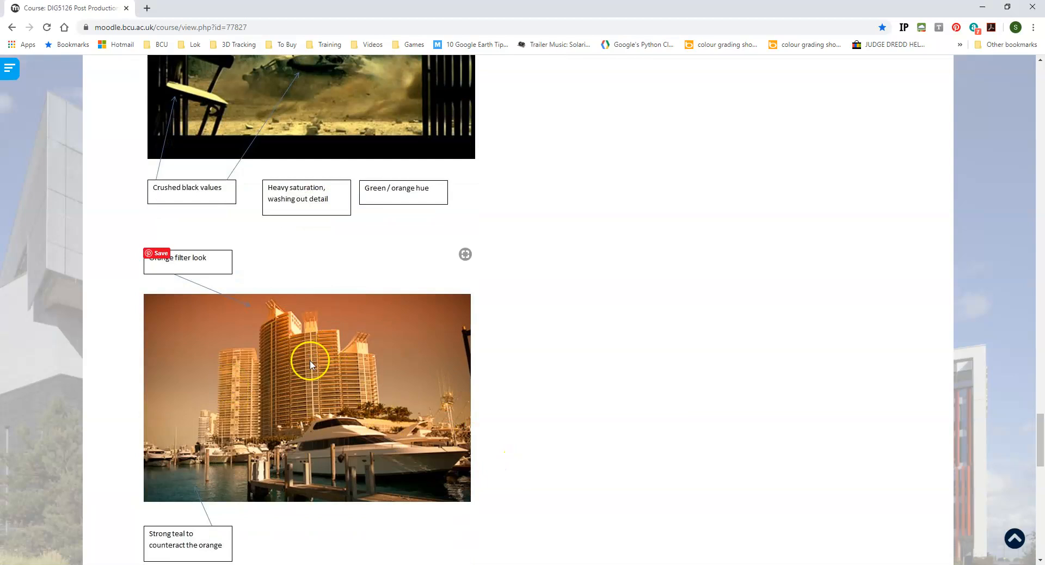
scroll(310, 361, down, 1)
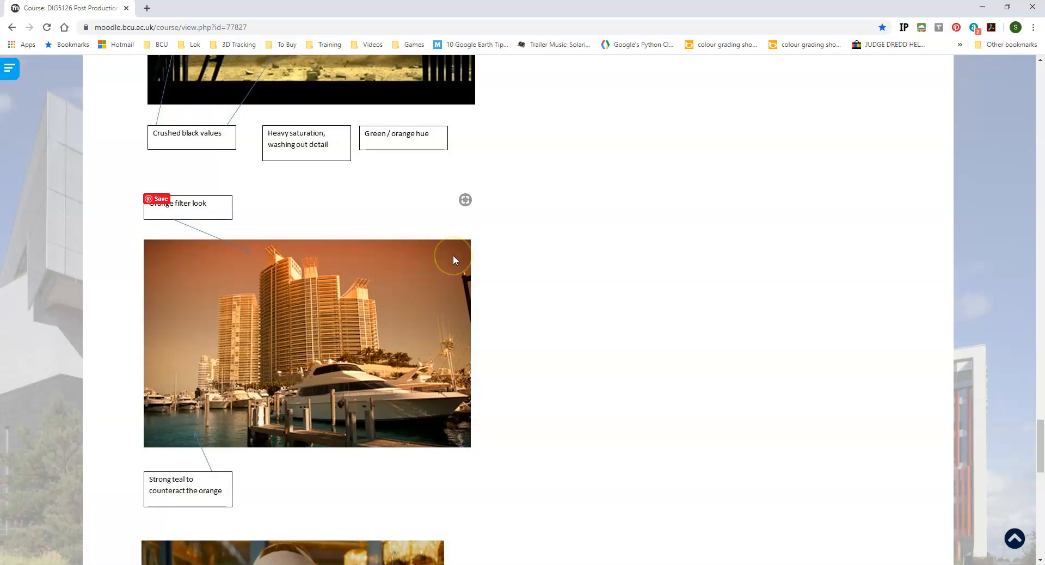
scroll(349, 357, down, 4)
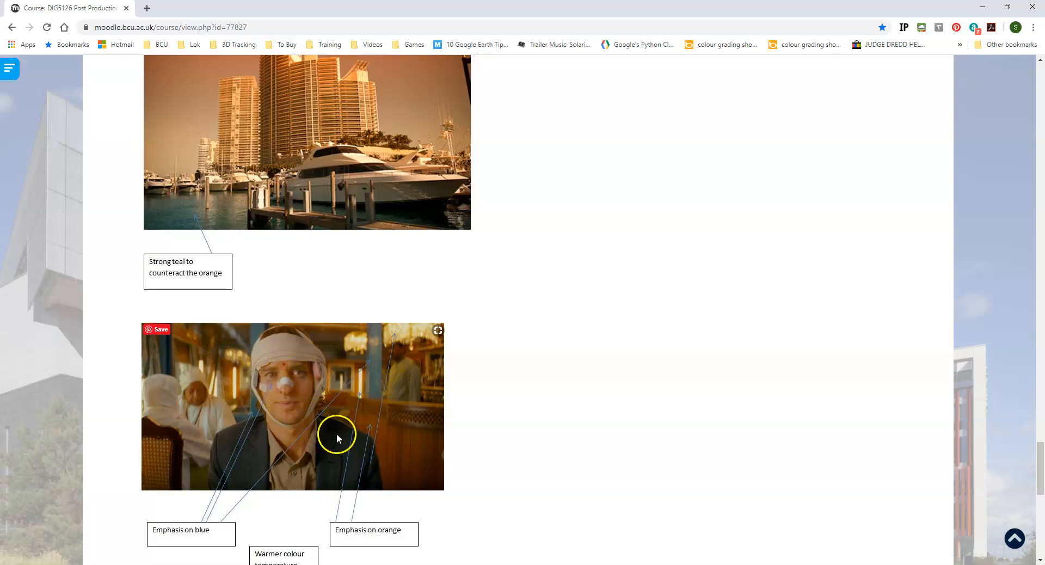
scroll(338, 431, down, 1)
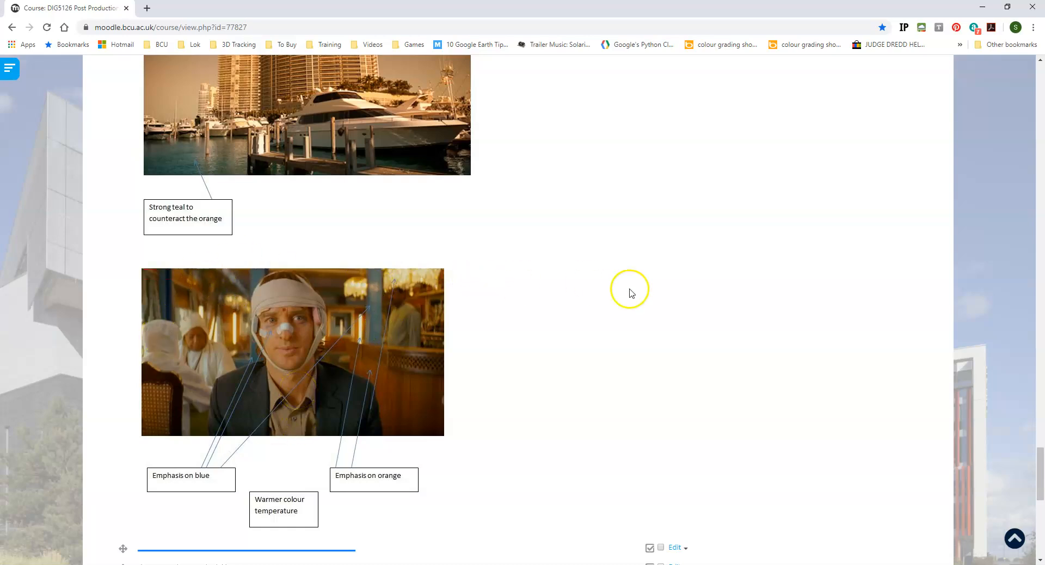
scroll(614, 416, up, 7)
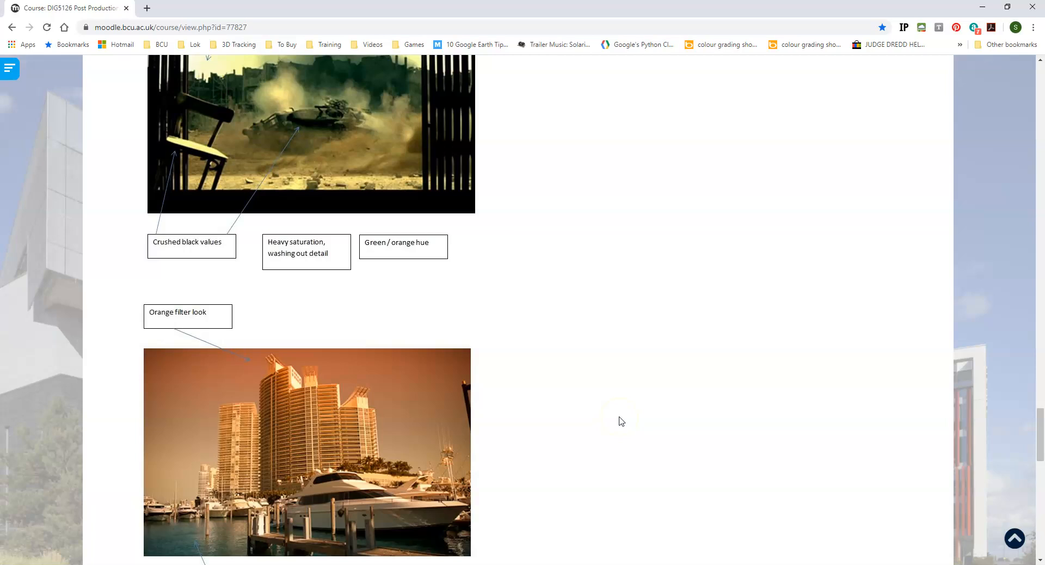
scroll(619, 417, up, 2)
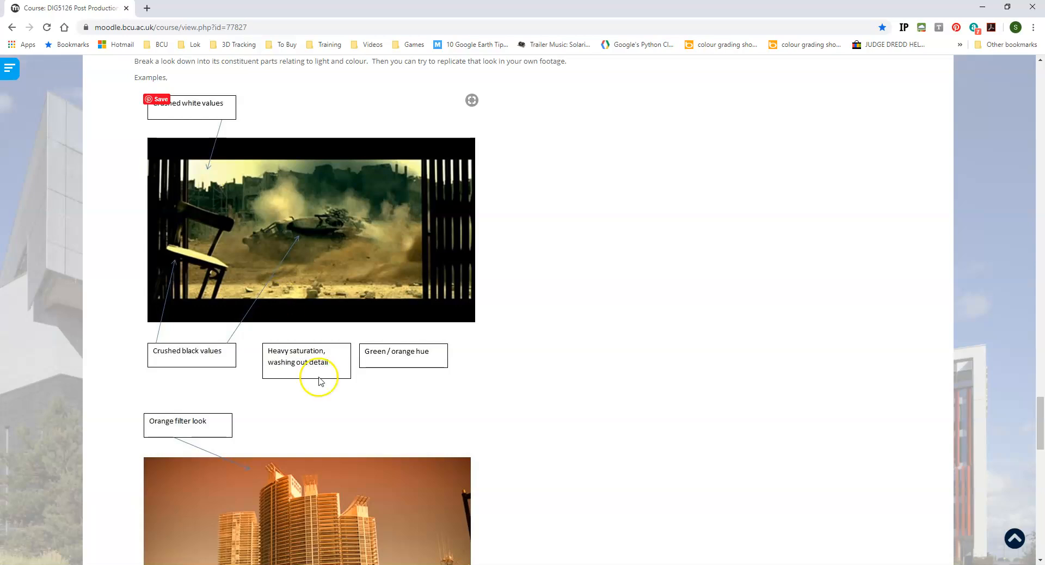
click(547, 324)
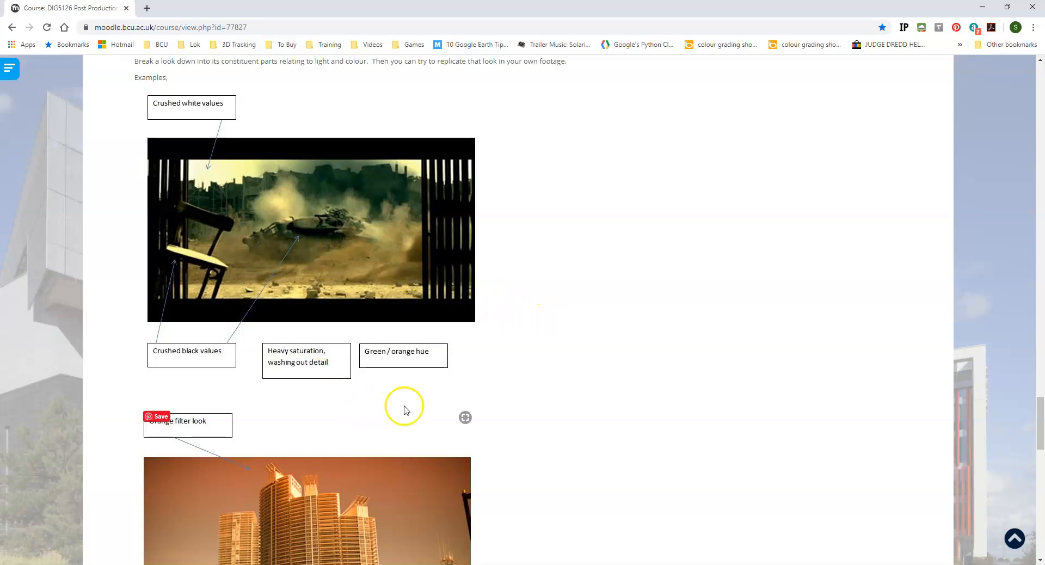